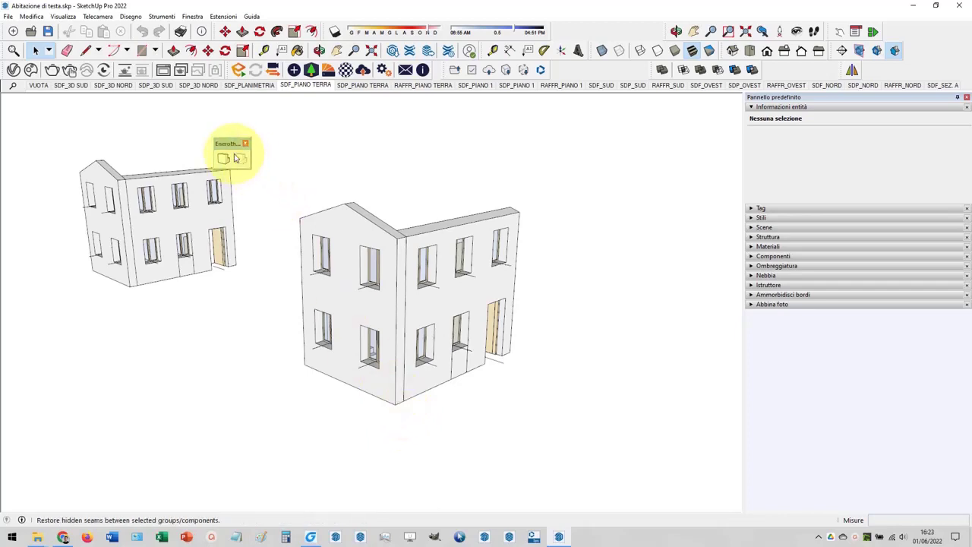
Move the Visual Merge toolbar nearer the model and orbit for a view of the roof.
{"action": "left_click_drag", "start_coordinate": [227, 149], "coordinate": [270, 136]}
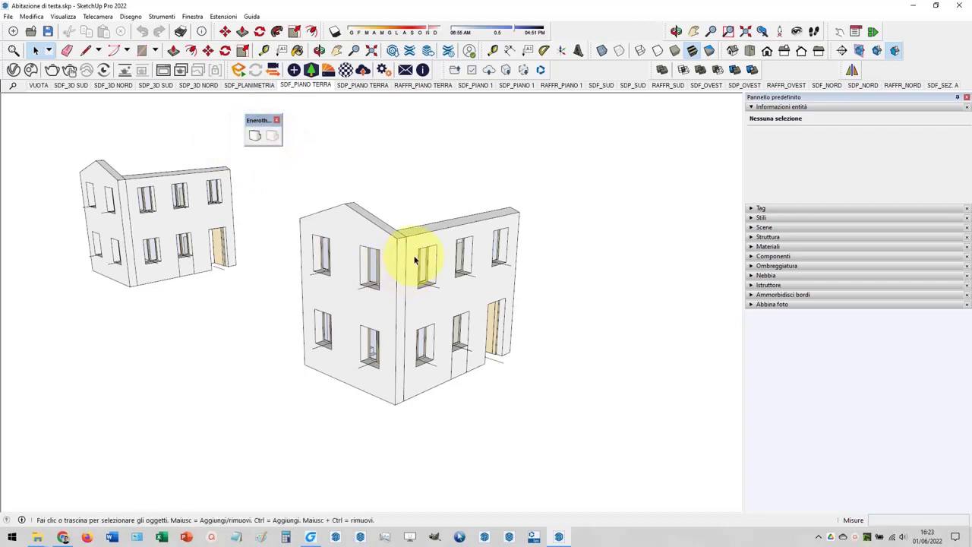
{"action": "mouse_move", "coordinate": [415, 260]}
{"action": "middle_mouse_down"}
{"action": "mouse_move", "coordinate": [380, 402]}
{"action": "mouse_move", "coordinate": [387, 217]}
{"action": "mouse_move", "coordinate": [380, 271]}
{"action": "mouse_move", "coordinate": [389, 254]}
{"action": "middle_mouse_up"}
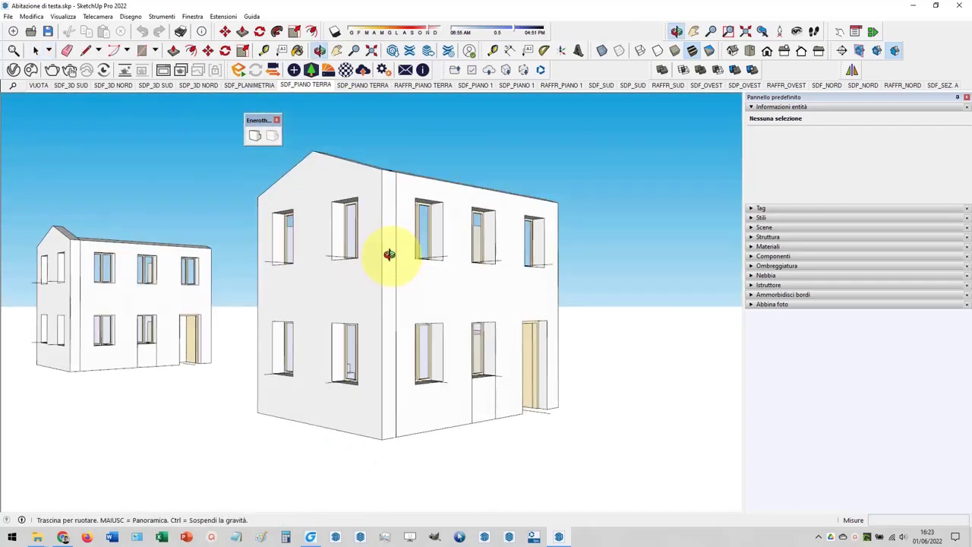
{"action": "mouse_move", "coordinate": [391, 213]}
{"action": "middle_mouse_down"}
{"action": "mouse_move", "coordinate": [397, 282]}
{"action": "mouse_move", "coordinate": [387, 340]}
{"action": "mouse_move", "coordinate": [319, 182]}
{"action": "middle_mouse_up"}
{"action": "left_click_drag", "start_coordinate": [256, 125], "coordinate": [239, 120]}
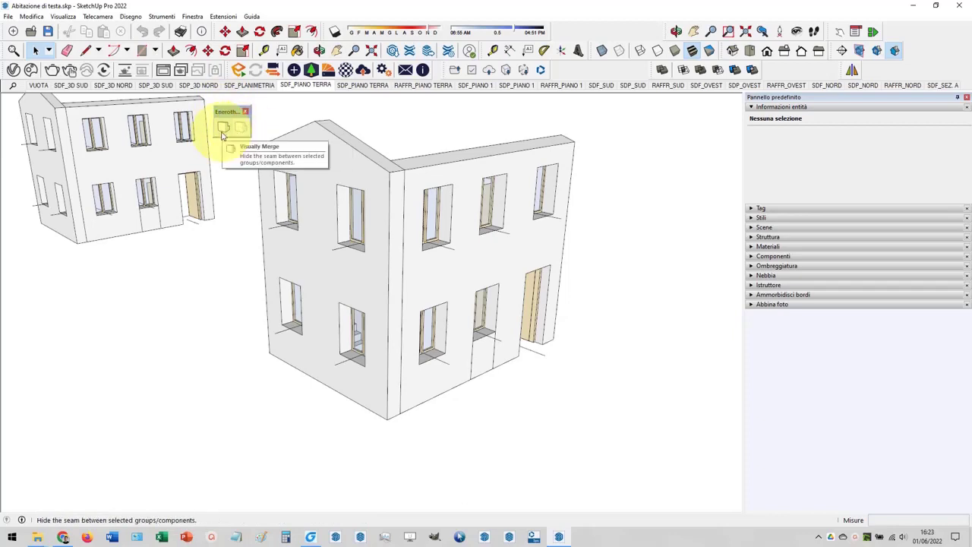
Visually merge the gable wall and front wall groups at their corner, then return to Select.
{"action": "left_click", "coordinate": [221, 135]}
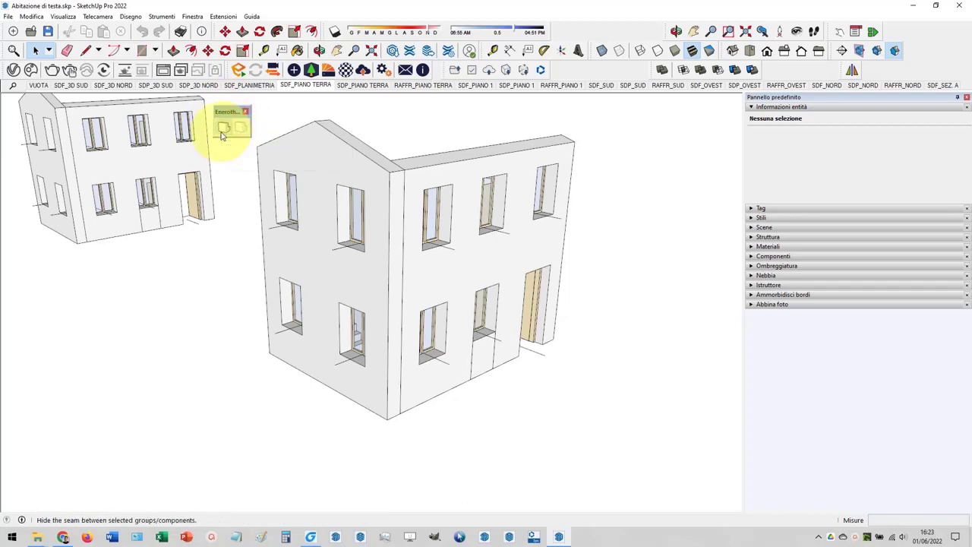
{"action": "left_click", "coordinate": [395, 239]}
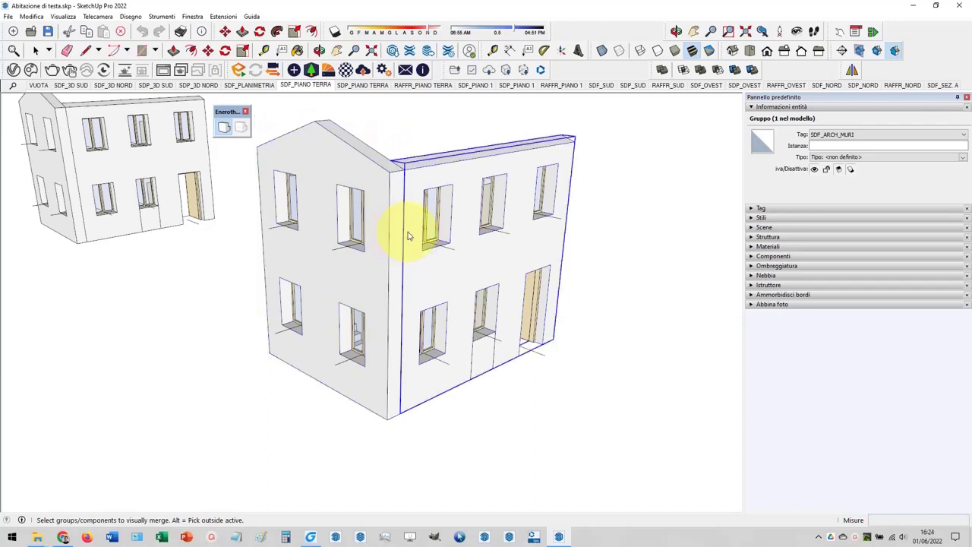
{"action": "left_click", "coordinate": [392, 477]}
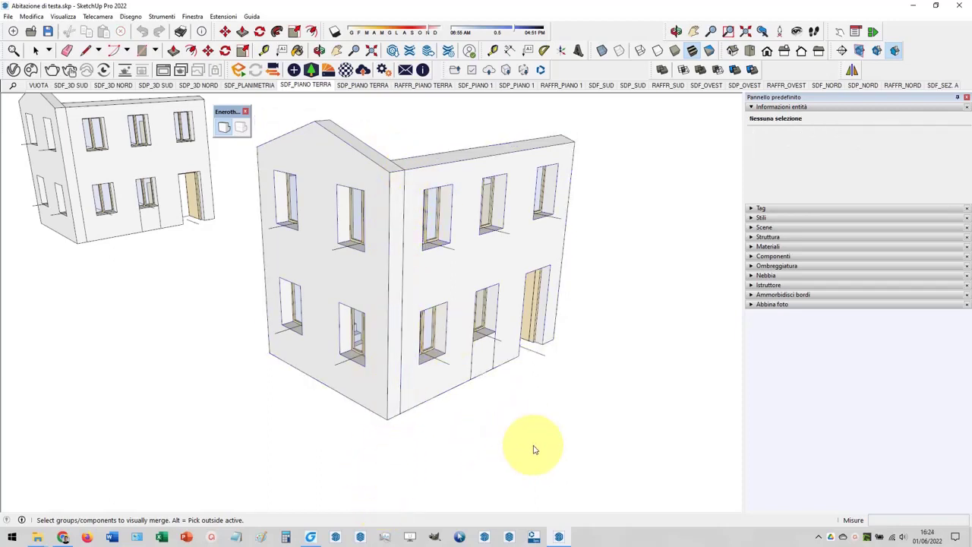
{"action": "mouse_move", "coordinate": [531, 447]}
{"action": "middle_mouse_down"}
{"action": "mouse_move", "coordinate": [387, 432]}
{"action": "mouse_move", "coordinate": [510, 434]}
{"action": "middle_mouse_up"}
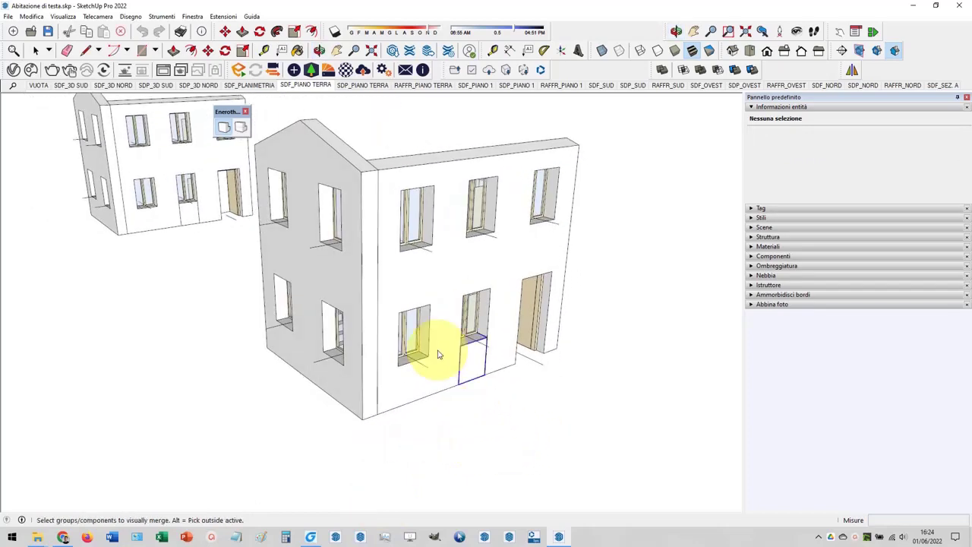
{"action": "left_click", "coordinate": [406, 271]}
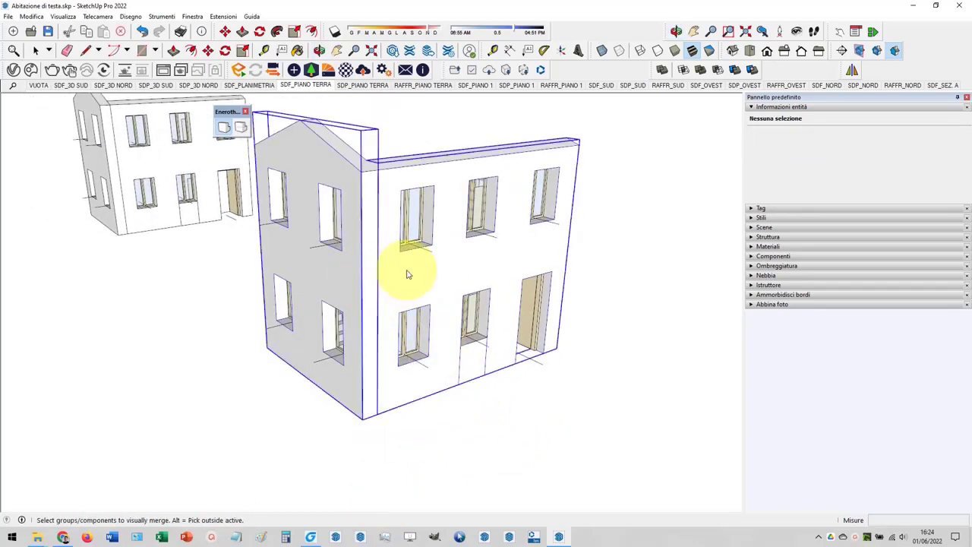
{"action": "left_click", "coordinate": [35, 51]}
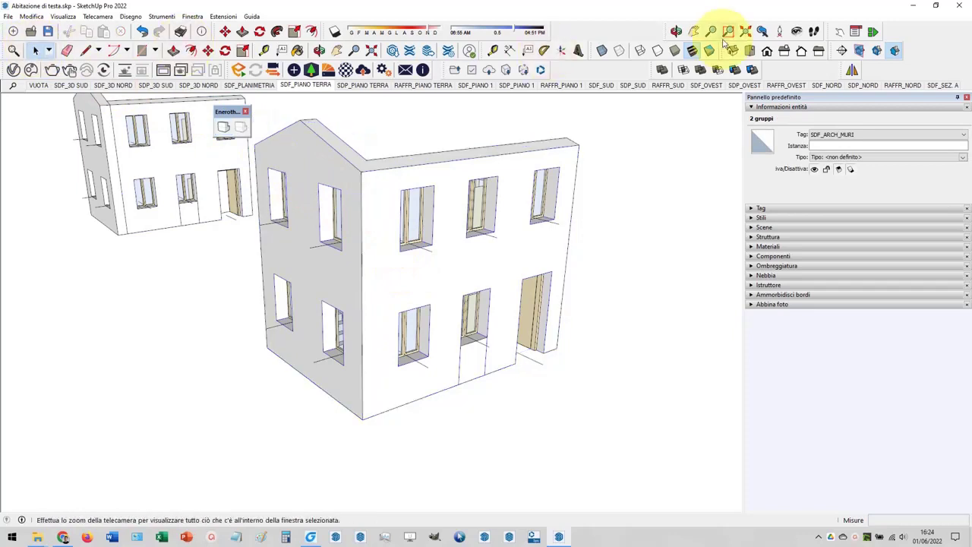
Float the Solid Tools toolbar as one horizontal row, then inspect the front and gable wall groups.
{"action": "left_click_drag", "start_coordinate": [651, 70], "coordinate": [629, 123]}
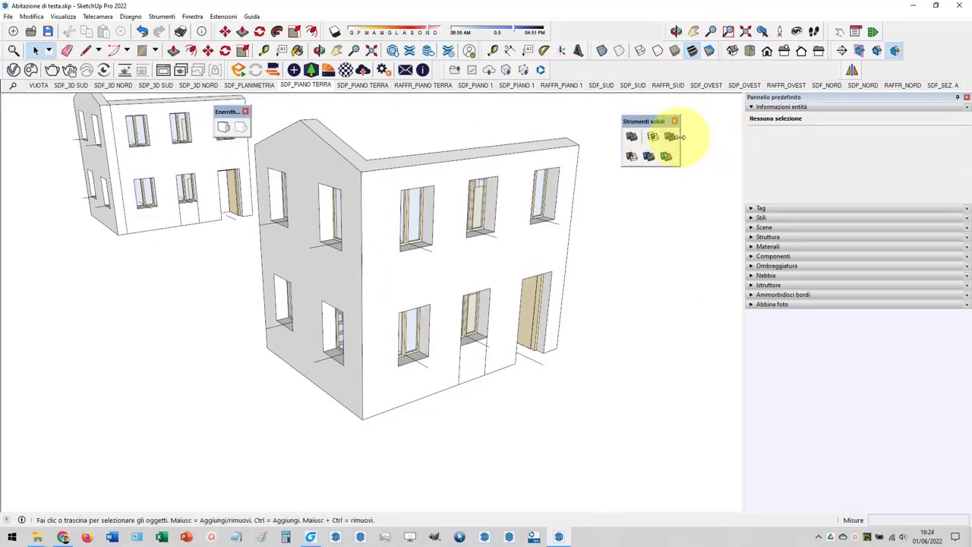
{"action": "left_click_drag", "start_coordinate": [680, 136], "coordinate": [732, 137]}
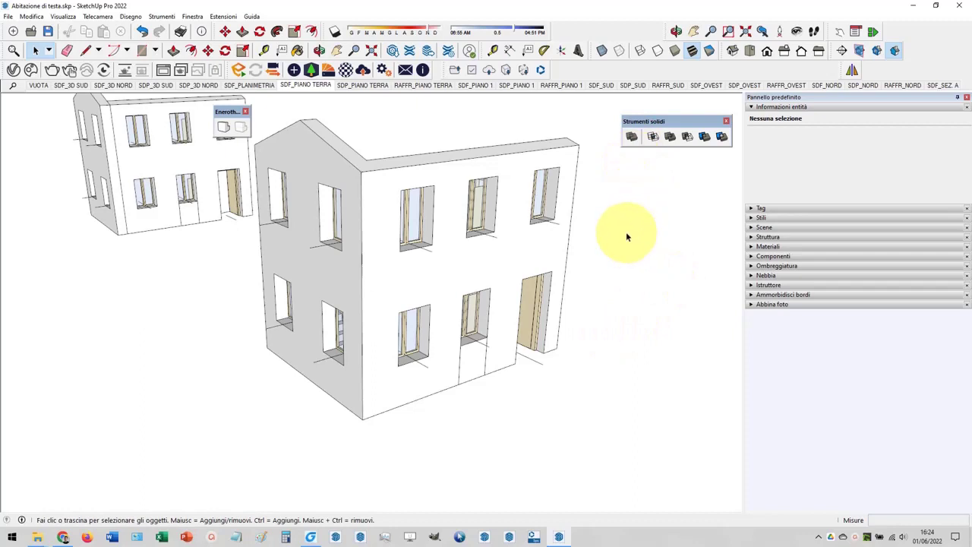
{"action": "left_click", "coordinate": [396, 186]}
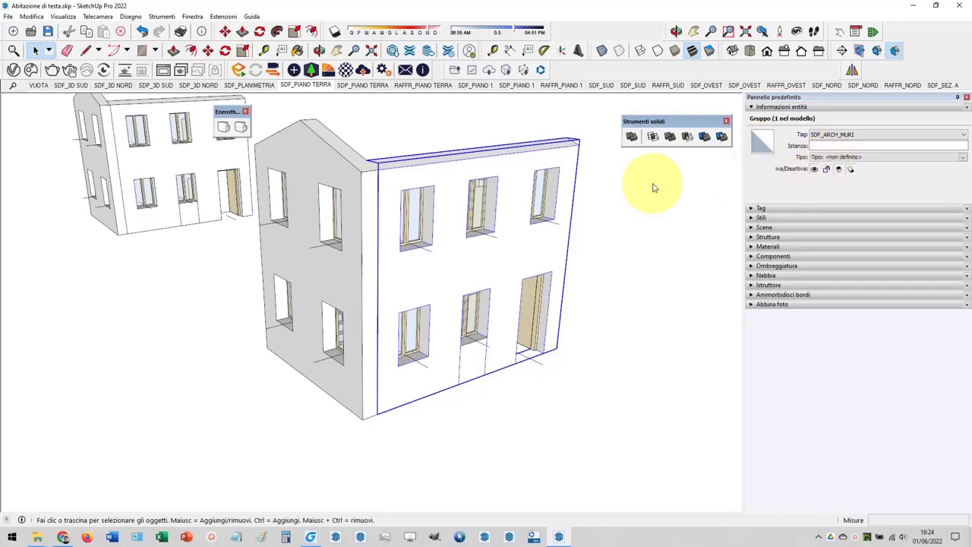
{"action": "left_click", "coordinate": [348, 164]}
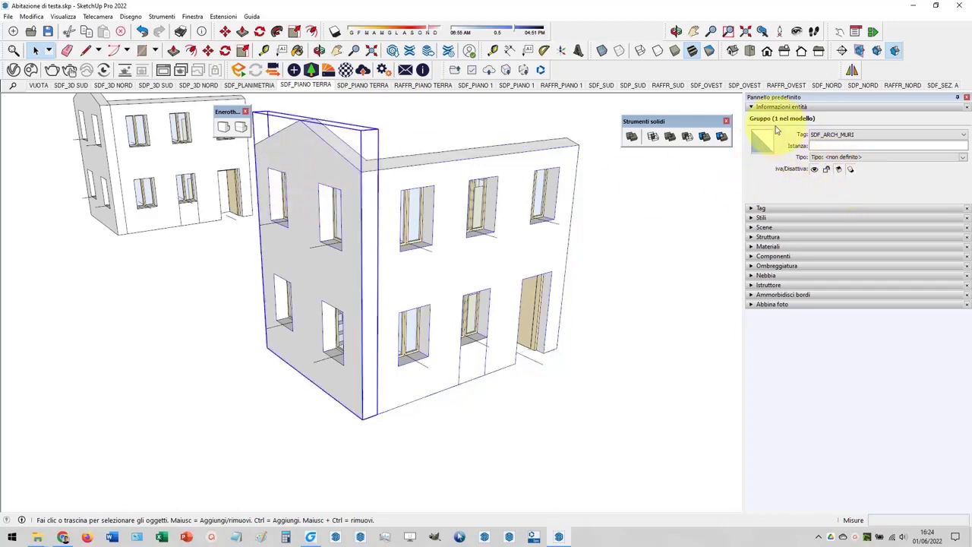
{"action": "left_click", "coordinate": [456, 463]}
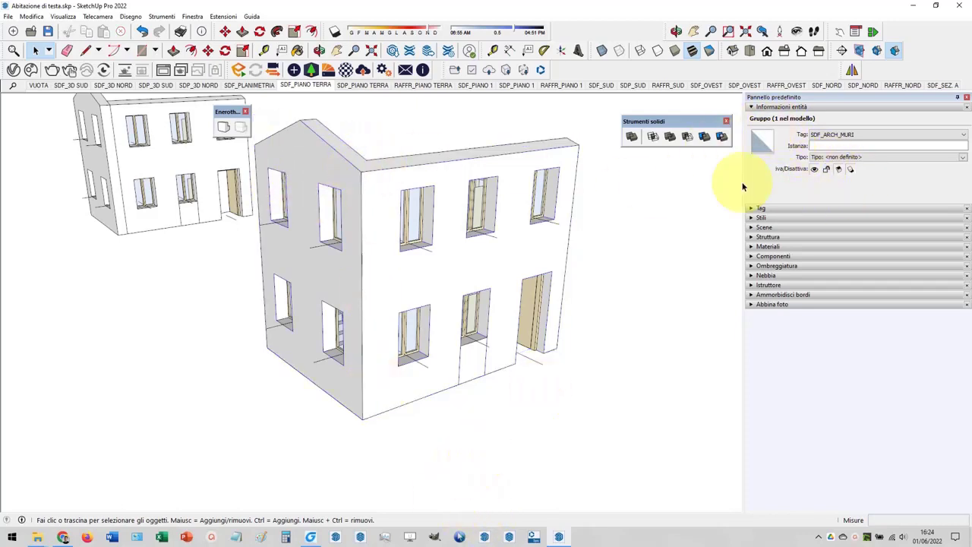
Turn on section cut display and orbit and zoom in on the wall corner.
{"action": "left_click", "coordinate": [877, 52]}
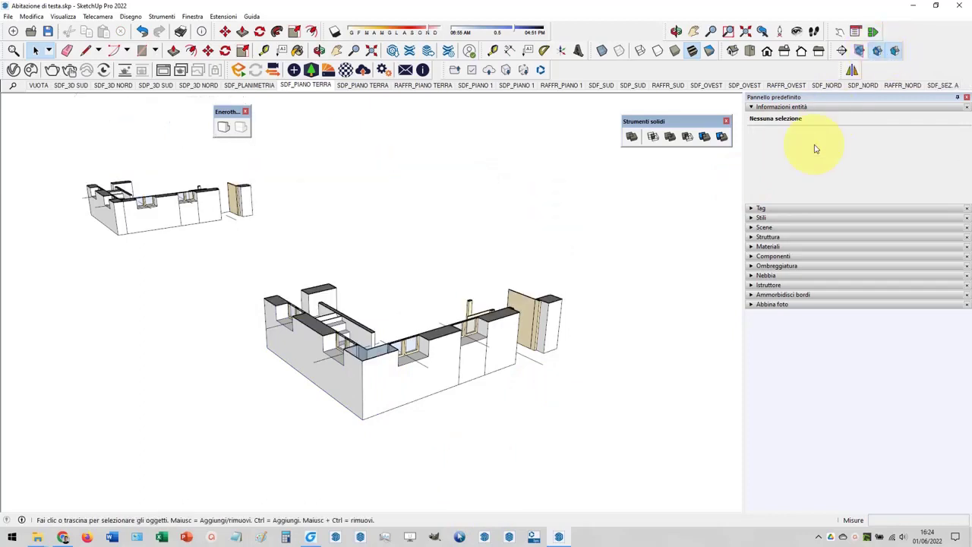
{"action": "mouse_move", "coordinate": [390, 261]}
{"action": "middle_mouse_down"}
{"action": "mouse_move", "coordinate": [408, 288]}
{"action": "mouse_move", "coordinate": [425, 256]}
{"action": "mouse_move", "coordinate": [407, 356]}
{"action": "middle_mouse_up"}
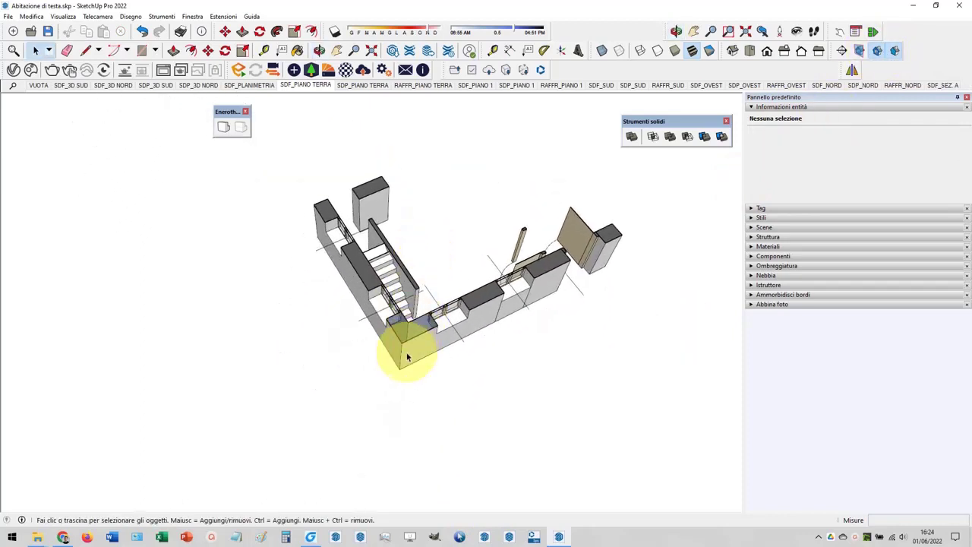
{"action": "scroll", "coordinate": [407, 356], "scroll_direction": "up", "scroll_amount": 4}
{"action": "scroll", "coordinate": [426, 351], "scroll_direction": "up", "scroll_amount": 2}
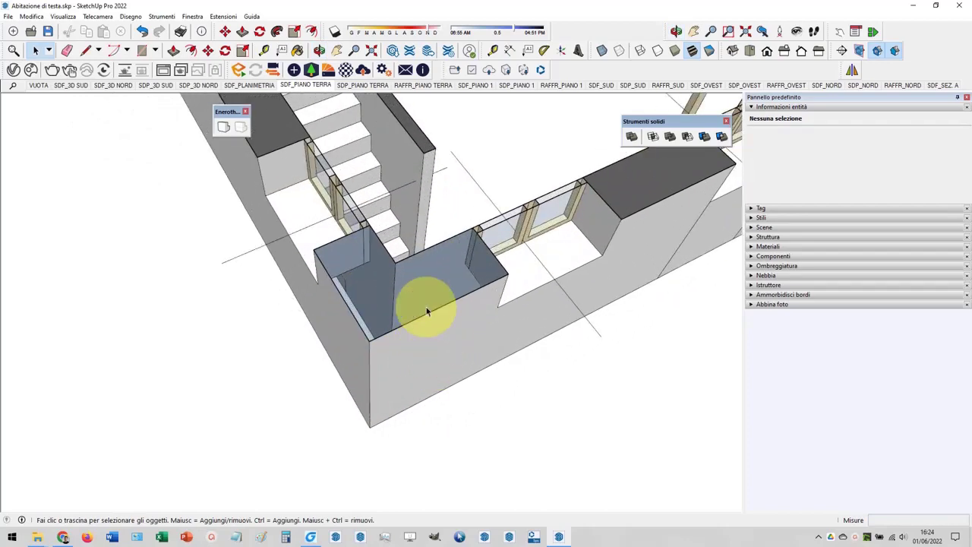
{"action": "mouse_move", "coordinate": [408, 283]}
{"action": "middle_mouse_down"}
{"action": "mouse_move", "coordinate": [503, 366]}
{"action": "mouse_move", "coordinate": [440, 286]}
{"action": "mouse_move", "coordinate": [372, 225]}
{"action": "middle_mouse_up"}
{"action": "mouse_move", "coordinate": [413, 261]}
{"action": "middle_mouse_down"}
{"action": "mouse_move", "coordinate": [427, 266]}
{"action": "mouse_move", "coordinate": [409, 319]}
{"action": "middle_mouse_up"}
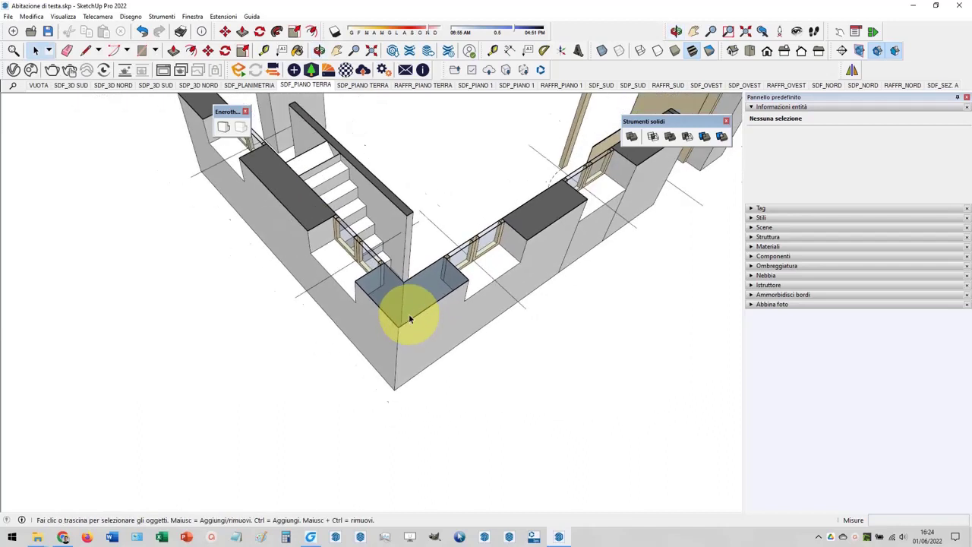
Expand the Tags list and show, then hide, the Visually Merged tag.
{"action": "left_click", "coordinate": [750, 208]}
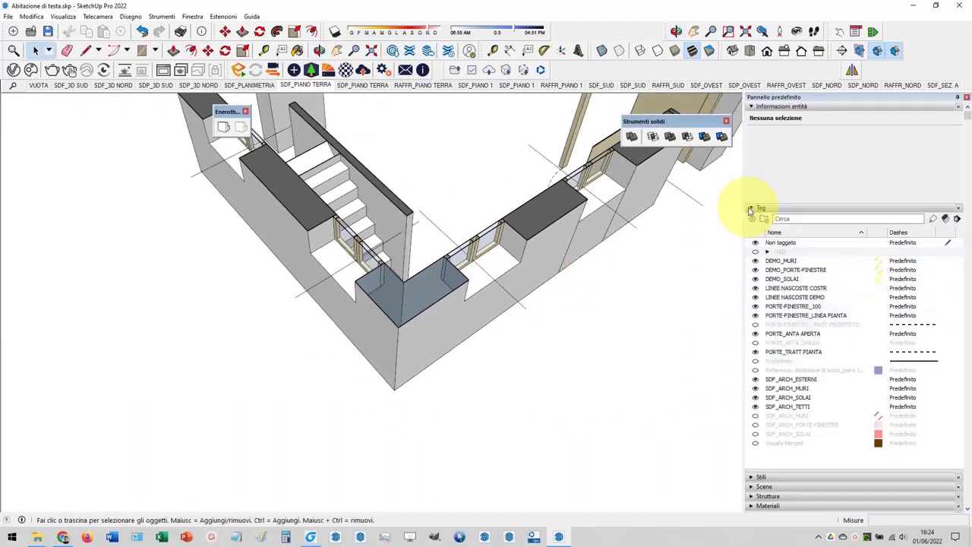
{"action": "left_click", "coordinate": [756, 444]}
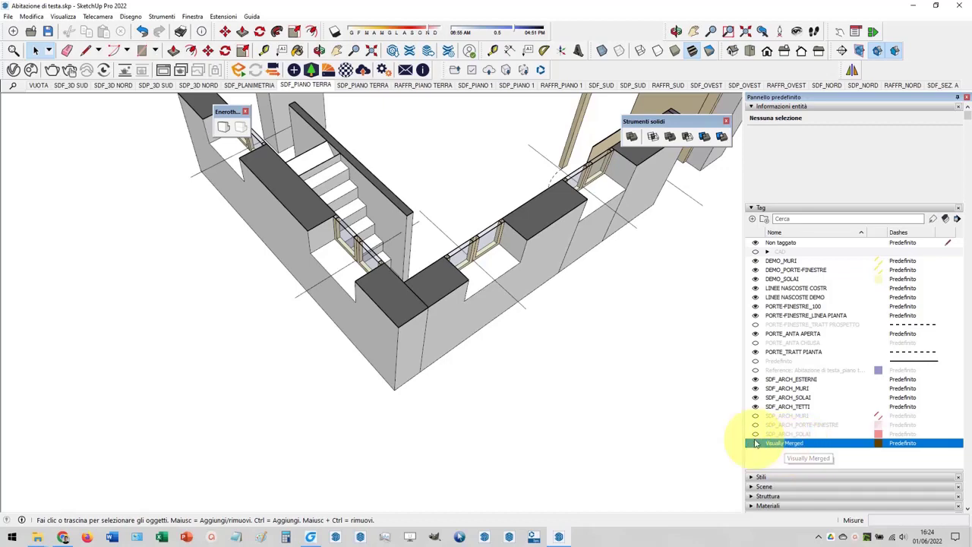
{"action": "left_click", "coordinate": [756, 445]}
Collapse the Tags list, turn off section cuts, orbit out and select the gable wall group.
{"action": "left_click", "coordinate": [755, 209]}
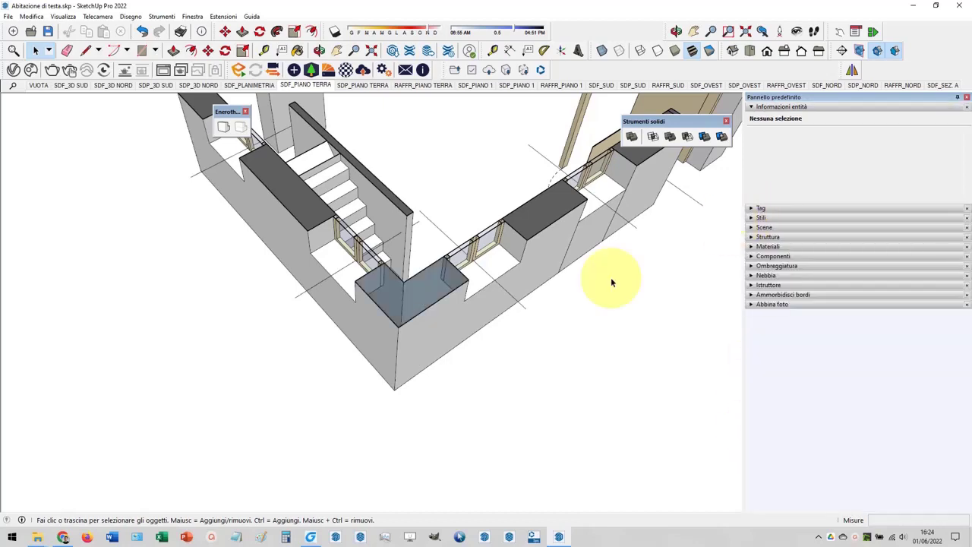
{"action": "middle_click_drag", "start_coordinate": [611, 278], "coordinate": [407, 362]}
{"action": "scroll", "coordinate": [403, 327], "scroll_direction": "down", "scroll_amount": 3}
{"action": "mouse_move", "coordinate": [402, 319]}
{"action": "middle_mouse_down"}
{"action": "mouse_move", "coordinate": [410, 337]}
{"action": "mouse_move", "coordinate": [386, 336]}
{"action": "mouse_move", "coordinate": [391, 349]}
{"action": "middle_mouse_up"}
{"action": "left_click", "coordinate": [878, 52]}
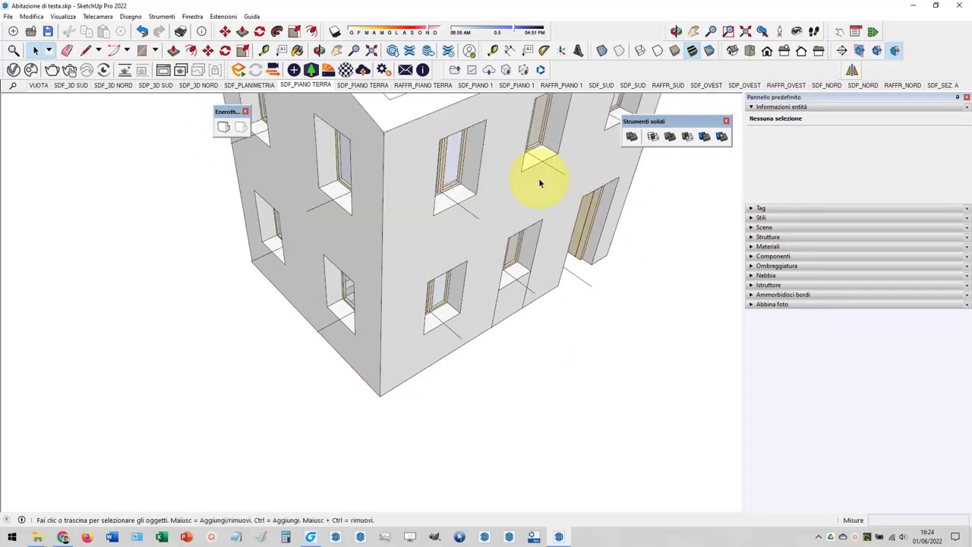
{"action": "mouse_move", "coordinate": [532, 174]}
{"action": "middle_mouse_down"}
{"action": "mouse_move", "coordinate": [433, 358]}
{"action": "mouse_move", "coordinate": [414, 238]}
{"action": "mouse_move", "coordinate": [425, 282]}
{"action": "mouse_move", "coordinate": [402, 319]}
{"action": "middle_mouse_up"}
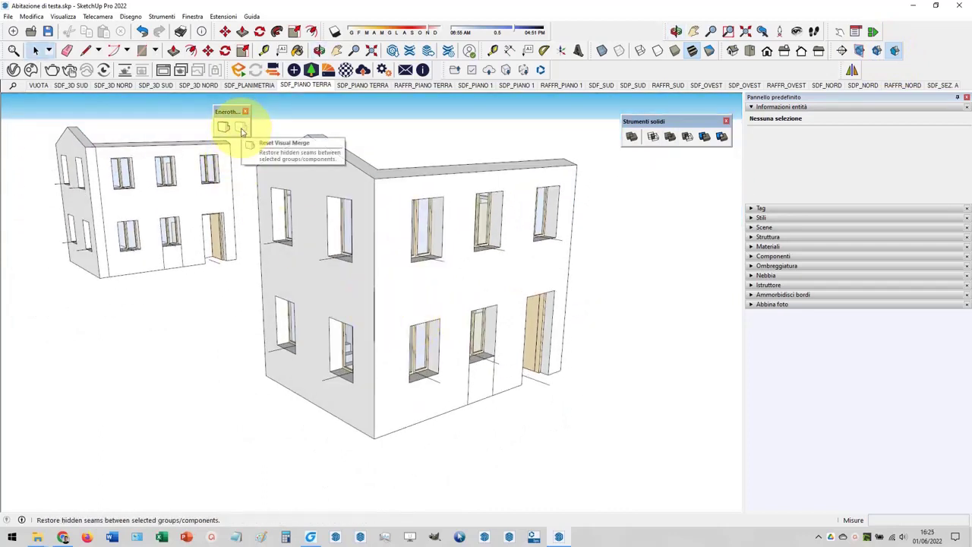
{"action": "left_click", "coordinate": [370, 192]}
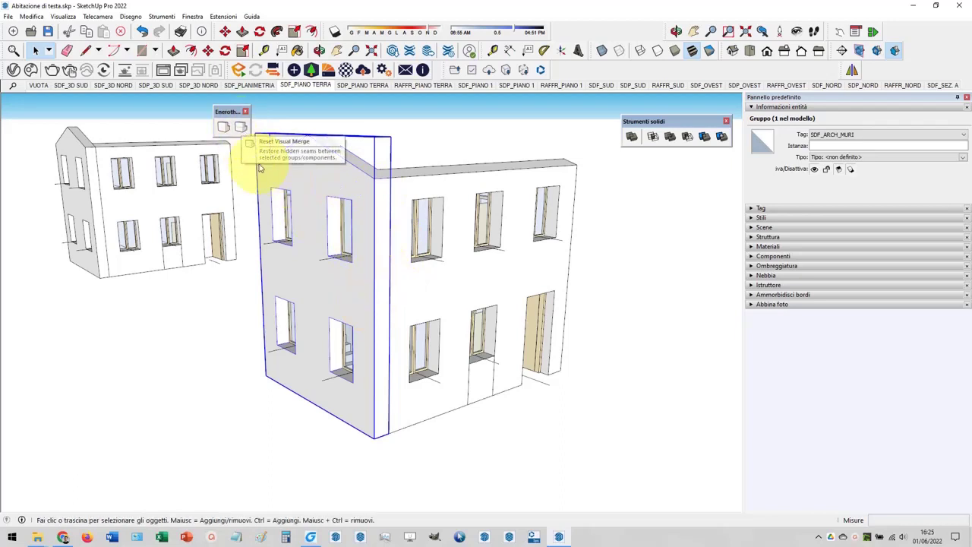
Reset the gable wall's visual merge and move the wall 118.9 cm to the left.
{"action": "left_click", "coordinate": [241, 127]}
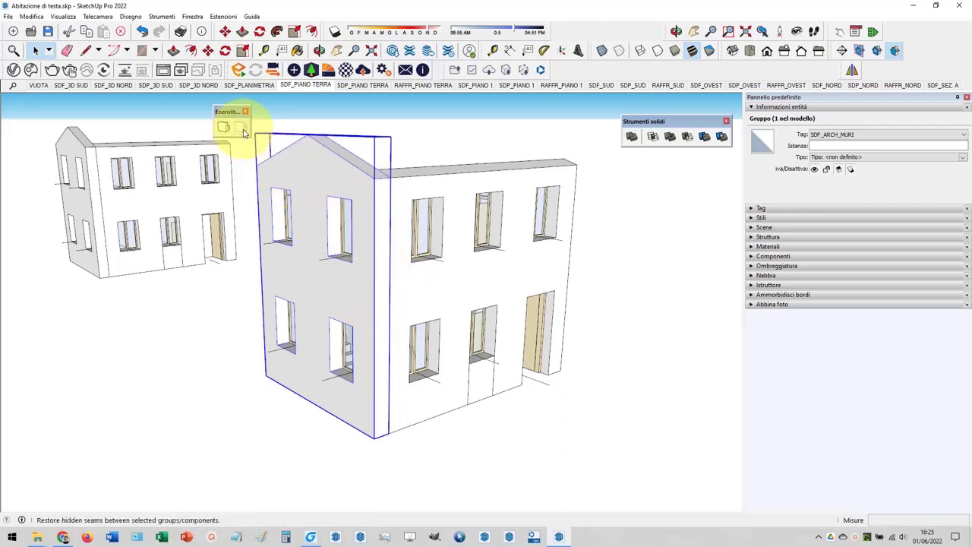
{"action": "left_click", "coordinate": [397, 164]}
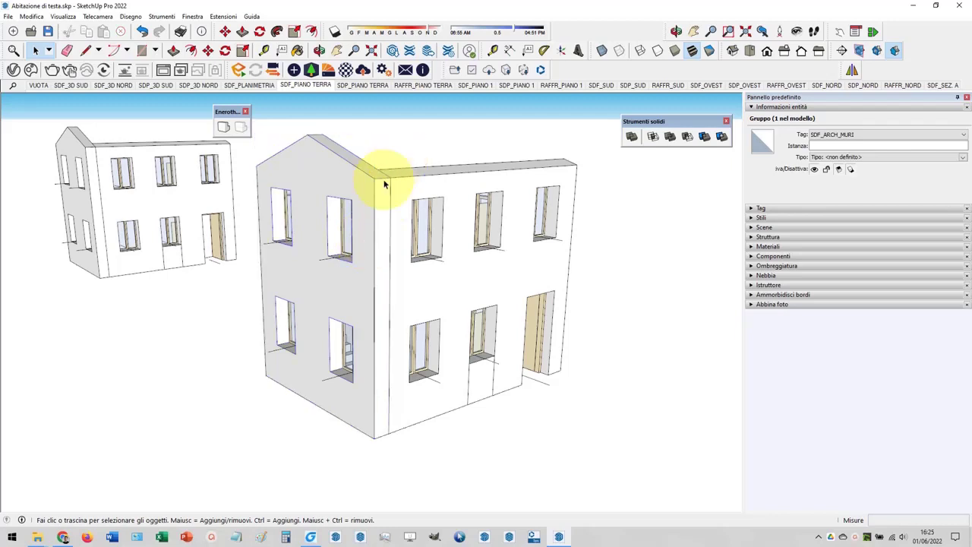
{"action": "left_click", "coordinate": [364, 259]}
{"action": "key", "text": "m"}
{"action": "left_click", "coordinate": [388, 435]}
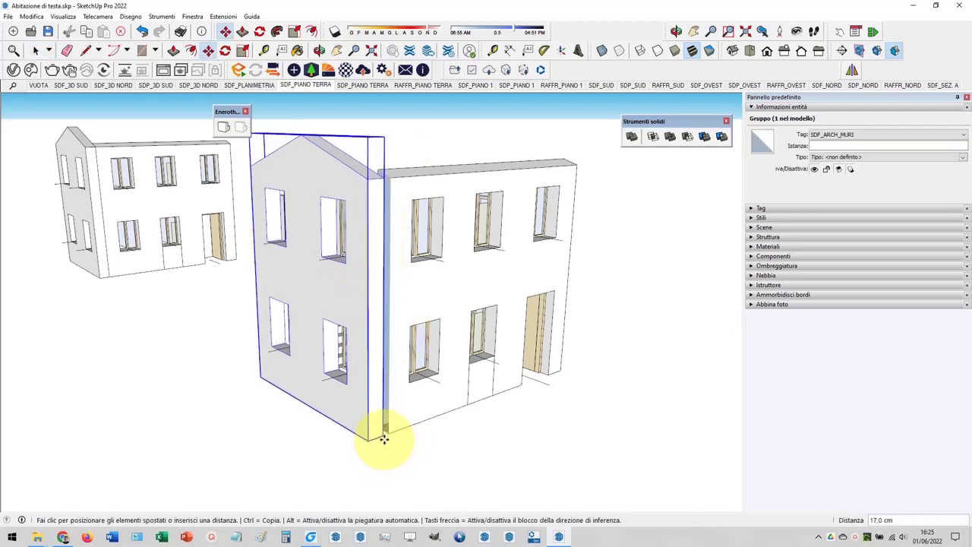
{"action": "left_click", "coordinate": [342, 449]}
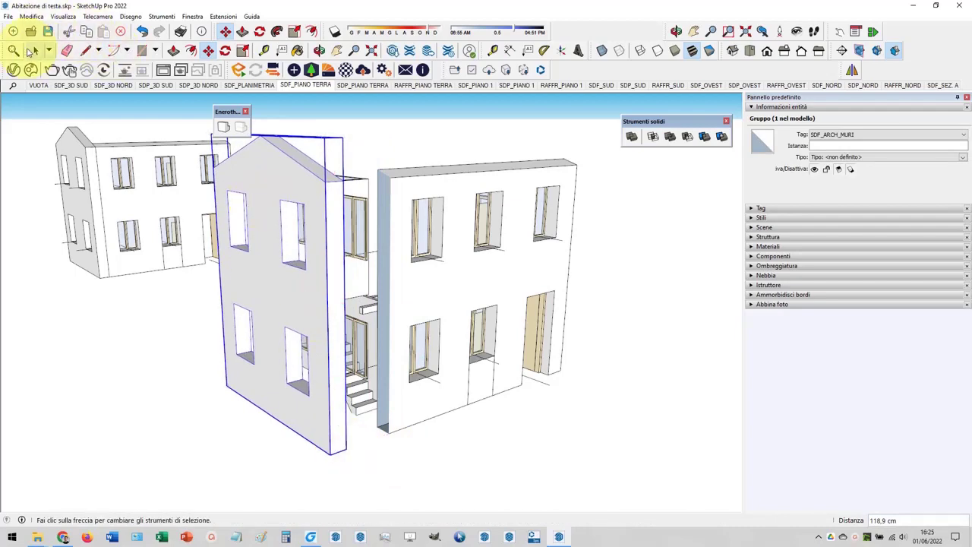
{"action": "left_click", "coordinate": [33, 51]}
Orbit and zoom around the separated walls, then select the front wall group.
{"action": "middle_click_drag", "start_coordinate": [78, 163], "coordinate": [397, 486]}
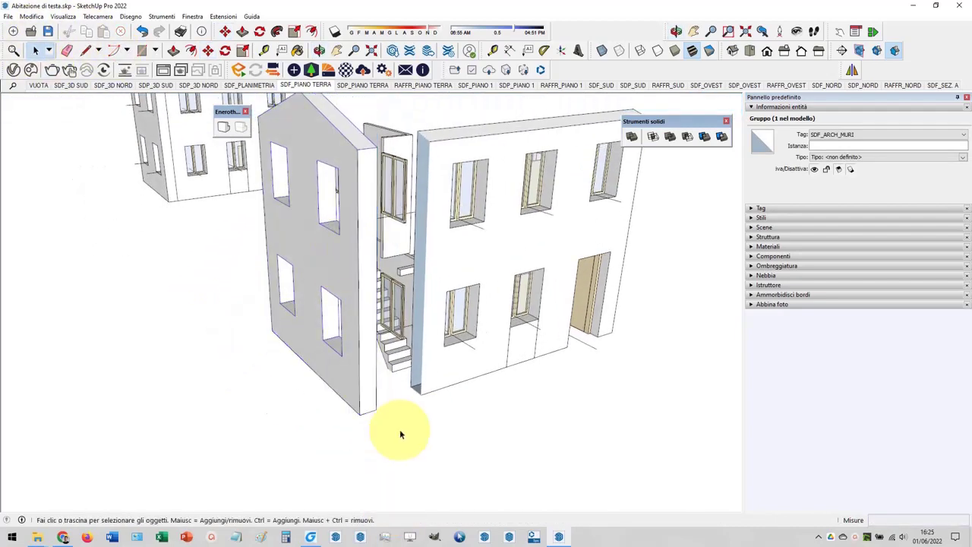
{"action": "left_click", "coordinate": [401, 435]}
{"action": "scroll", "coordinate": [413, 354], "scroll_direction": "up", "scroll_amount": 2}
{"action": "scroll", "coordinate": [321, 250], "scroll_direction": "up", "scroll_amount": 2}
{"action": "scroll", "coordinate": [323, 256], "scroll_direction": "up", "scroll_amount": 3}
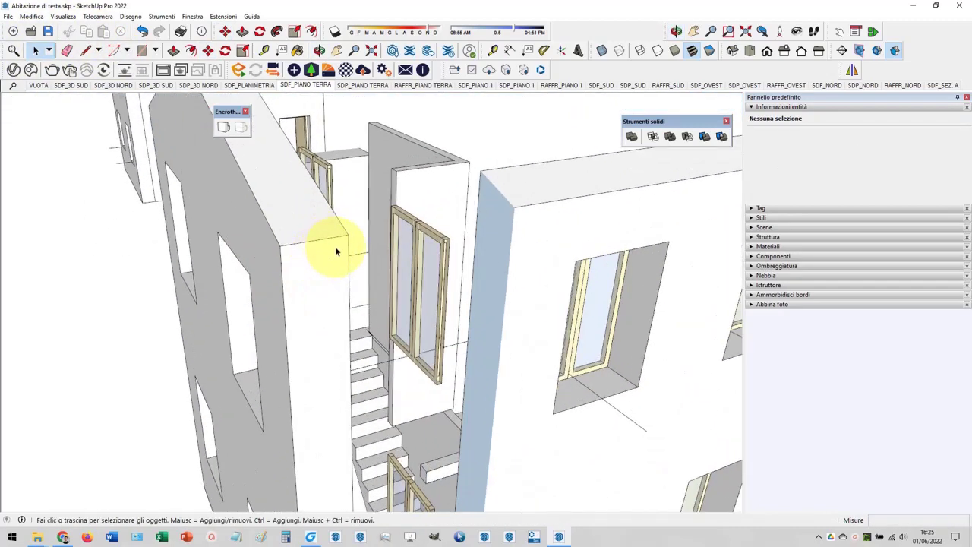
{"action": "mouse_move", "coordinate": [349, 260]}
{"action": "middle_mouse_down"}
{"action": "mouse_move", "coordinate": [156, 282]}
{"action": "mouse_move", "coordinate": [282, 243]}
{"action": "mouse_move", "coordinate": [245, 221]}
{"action": "middle_mouse_up"}
{"action": "mouse_move", "coordinate": [279, 277]}
{"action": "middle_mouse_down"}
{"action": "mouse_move", "coordinate": [223, 296]}
{"action": "mouse_move", "coordinate": [506, 311]}
{"action": "mouse_move", "coordinate": [432, 314]}
{"action": "mouse_move", "coordinate": [419, 251]}
{"action": "middle_mouse_up"}
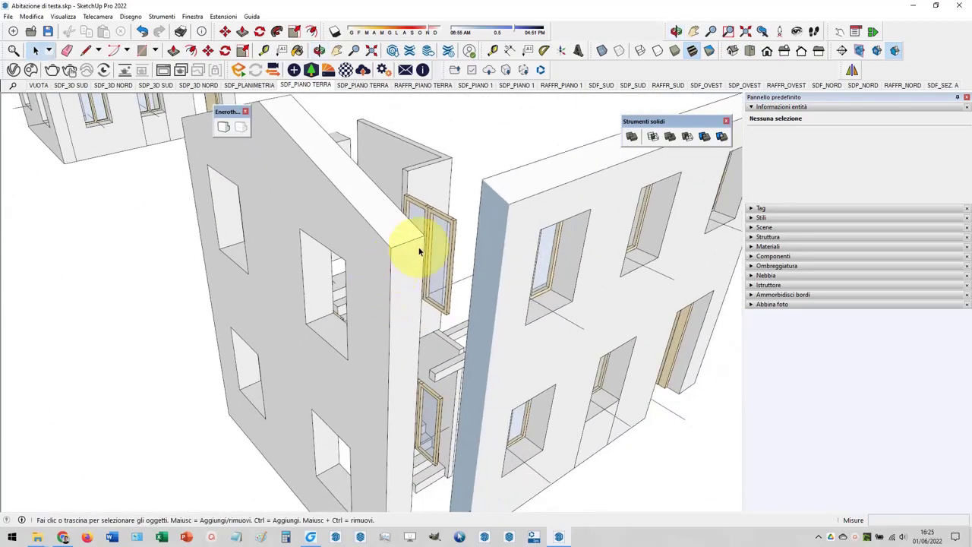
{"action": "left_click", "coordinate": [507, 296]}
{"action": "mouse_move", "coordinate": [507, 296]}
{"action": "middle_mouse_down"}
{"action": "mouse_move", "coordinate": [428, 311]}
{"action": "mouse_move", "coordinate": [401, 275]}
{"action": "middle_mouse_up"}
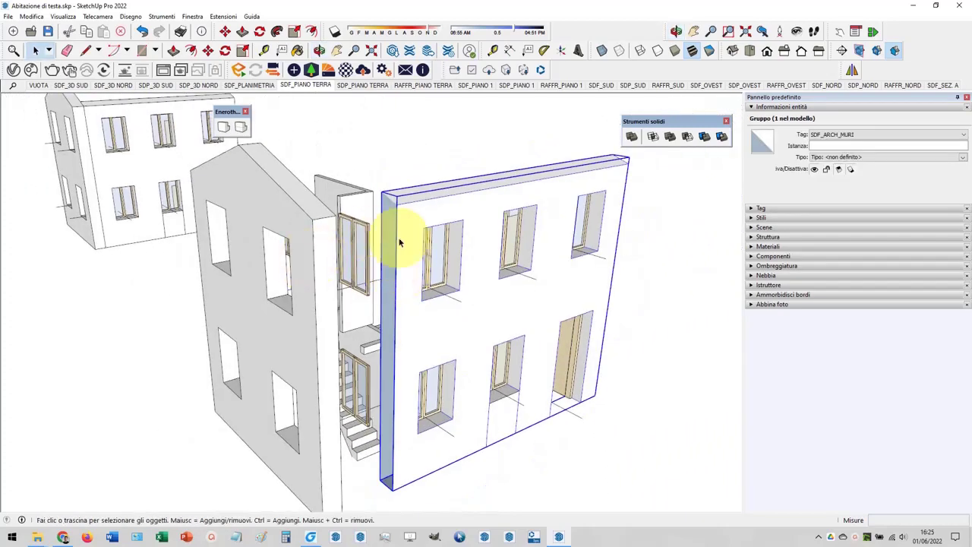
Reset the front wall's visual merge and move the gable wall back against the front wall's end.
{"action": "left_click", "coordinate": [241, 128]}
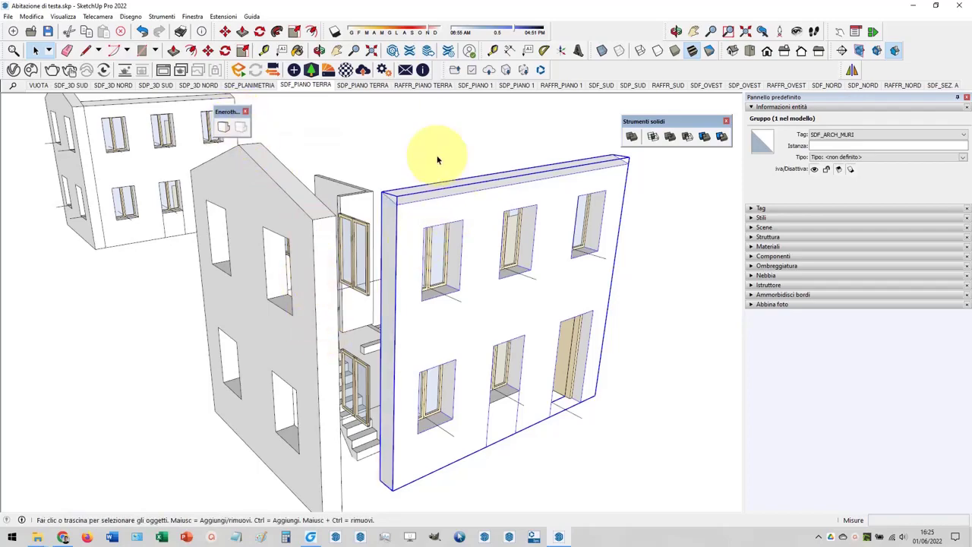
{"action": "mouse_move", "coordinate": [438, 147]}
{"action": "middle_mouse_down"}
{"action": "mouse_move", "coordinate": [255, 256]}
{"action": "mouse_move", "coordinate": [622, 282]}
{"action": "mouse_move", "coordinate": [137, 293]}
{"action": "mouse_move", "coordinate": [481, 274]}
{"action": "mouse_move", "coordinate": [329, 445]}
{"action": "middle_mouse_up"}
{"action": "left_click", "coordinate": [337, 423]}
{"action": "key", "text": "m"}
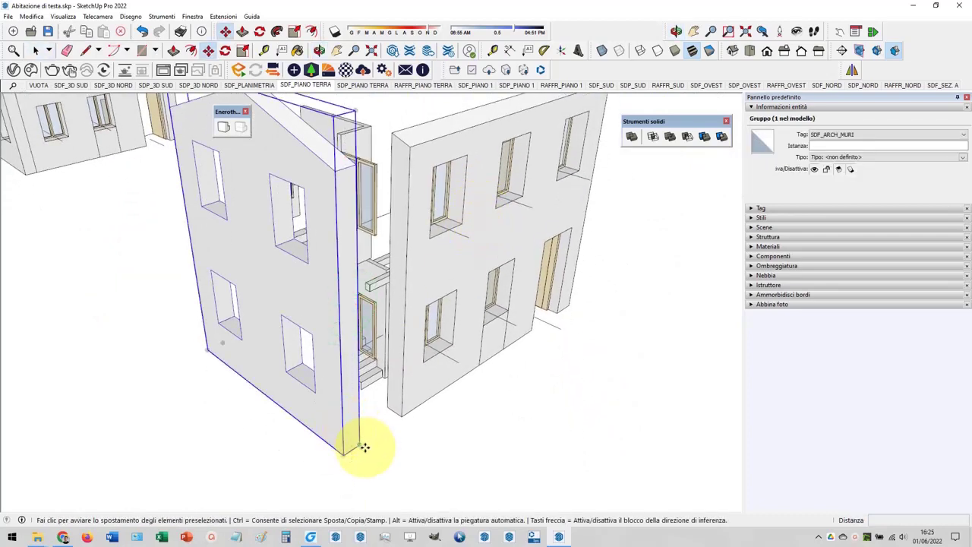
{"action": "left_click", "coordinate": [359, 445]}
{"action": "left_click", "coordinate": [397, 413]}
{"action": "scroll", "coordinate": [402, 403], "scroll_direction": "down", "scroll_amount": 3}
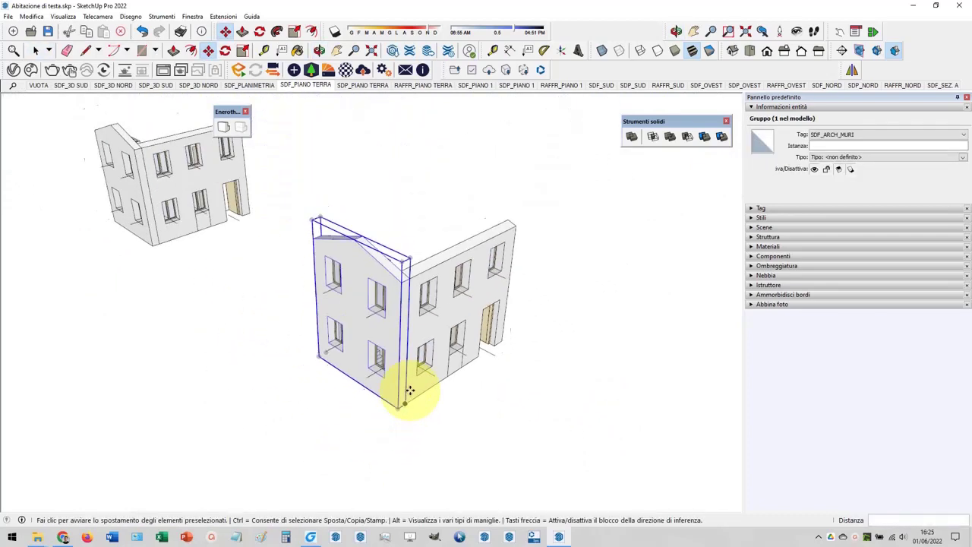
{"action": "left_click", "coordinate": [38, 56]}
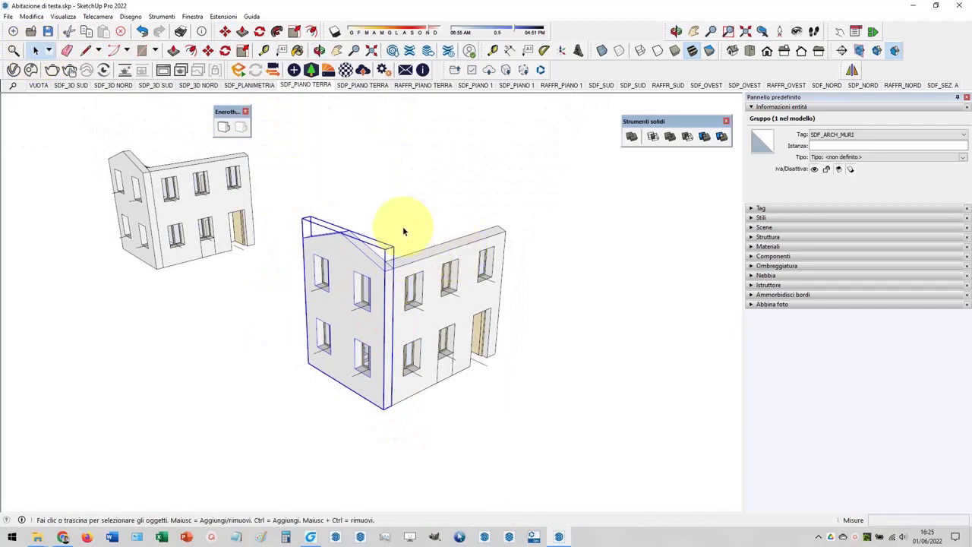
{"action": "scroll", "coordinate": [401, 223], "scroll_direction": "up", "scroll_amount": 3}
{"action": "mouse_move", "coordinate": [369, 330]}
{"action": "middle_mouse_down"}
{"action": "mouse_move", "coordinate": [423, 319]}
{"action": "mouse_move", "coordinate": [407, 269]}
{"action": "mouse_move", "coordinate": [399, 329]}
{"action": "middle_mouse_up"}
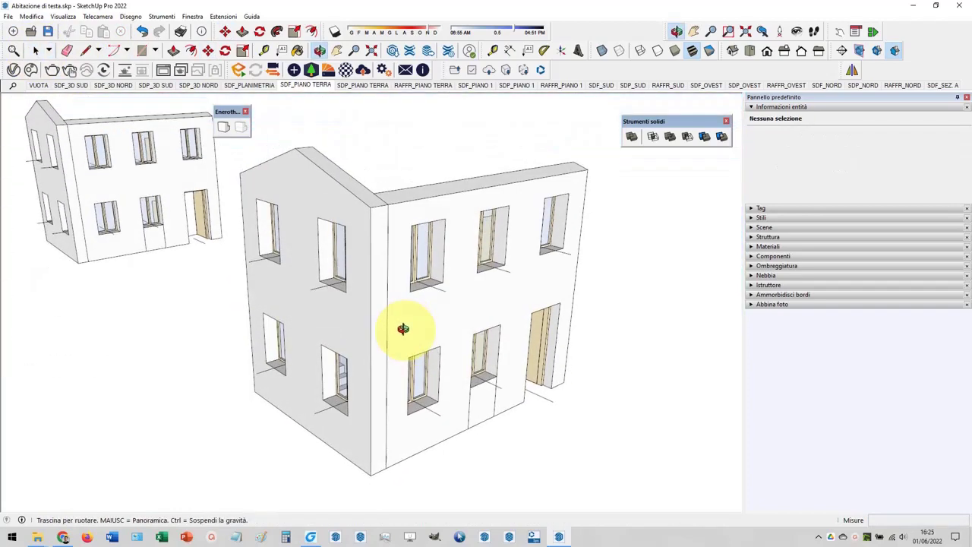
Visually merge the gable and front walls, orbit to check the corner, and select the gable wall.
{"action": "left_click", "coordinate": [224, 128]}
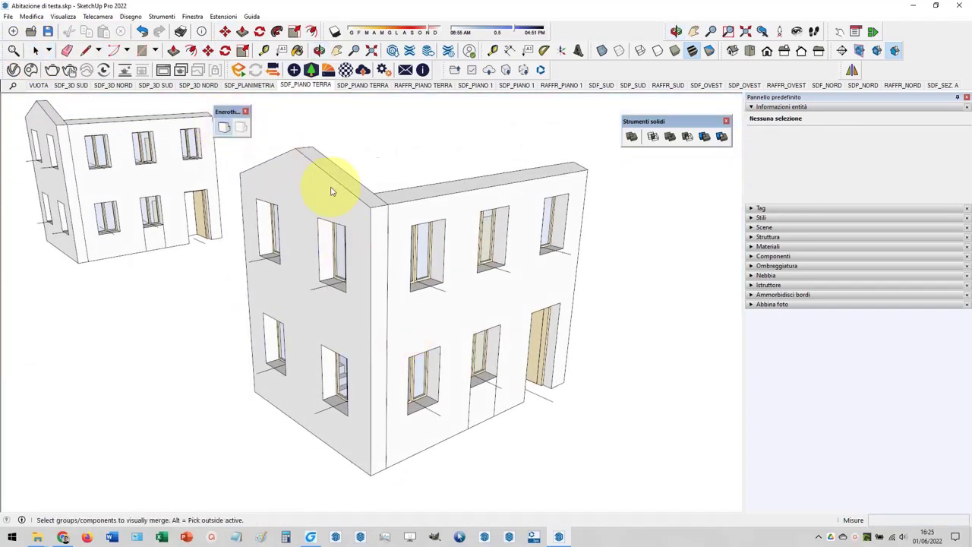
{"action": "left_click", "coordinate": [372, 235]}
{"action": "left_click", "coordinate": [412, 199]}
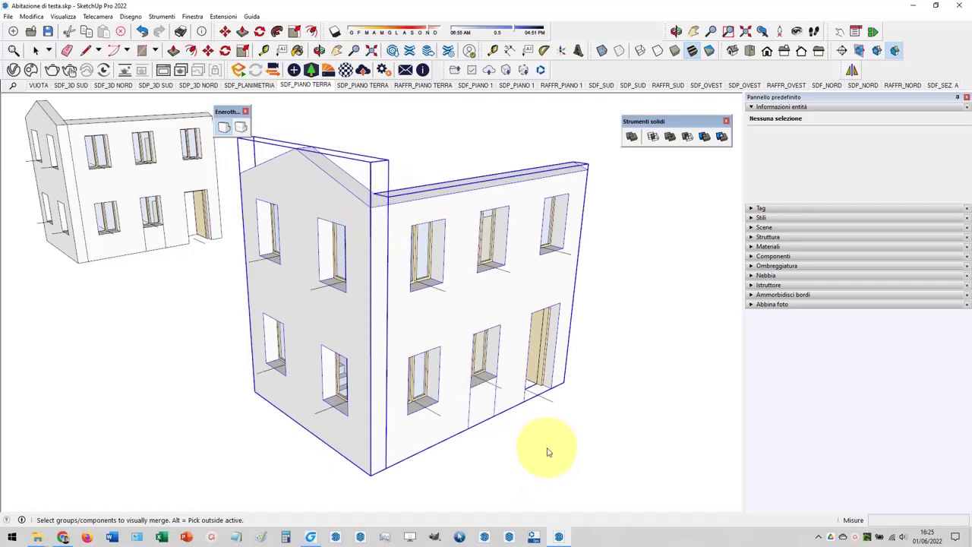
{"action": "left_click", "coordinate": [36, 50]}
{"action": "left_click", "coordinate": [642, 406]}
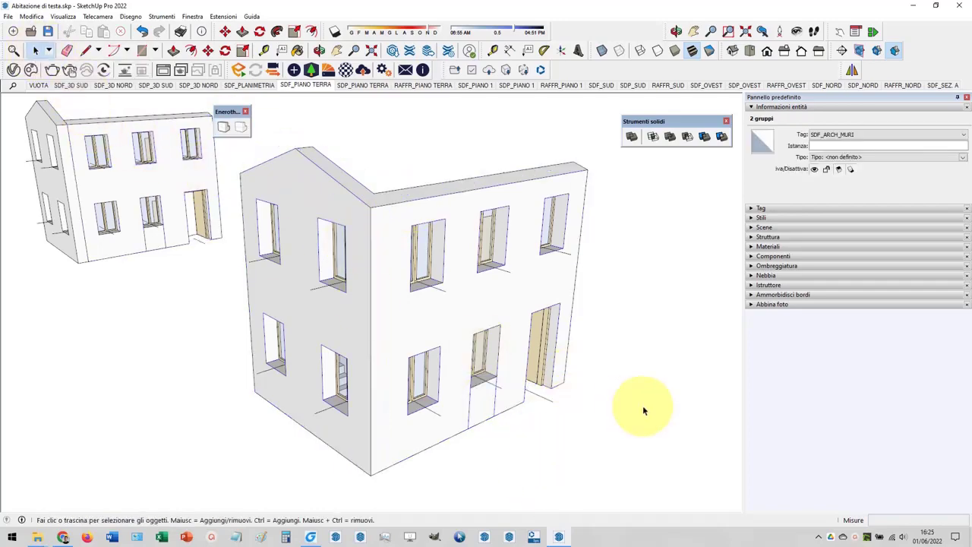
{"action": "mouse_move", "coordinate": [643, 405]}
{"action": "middle_mouse_down"}
{"action": "mouse_move", "coordinate": [428, 318]}
{"action": "mouse_move", "coordinate": [601, 329]}
{"action": "mouse_move", "coordinate": [441, 335]}
{"action": "mouse_move", "coordinate": [607, 364]}
{"action": "mouse_move", "coordinate": [661, 397]}
{"action": "middle_mouse_up"}
{"action": "mouse_move", "coordinate": [569, 372]}
{"action": "middle_mouse_down"}
{"action": "mouse_move", "coordinate": [224, 270]}
{"action": "mouse_move", "coordinate": [531, 321]}
{"action": "mouse_move", "coordinate": [235, 321]}
{"action": "mouse_move", "coordinate": [280, 185]}
{"action": "mouse_move", "coordinate": [265, 291]}
{"action": "mouse_move", "coordinate": [573, 273]}
{"action": "mouse_move", "coordinate": [365, 299]}
{"action": "mouse_move", "coordinate": [341, 263]}
{"action": "middle_mouse_up"}
{"action": "left_click", "coordinate": [337, 260]}
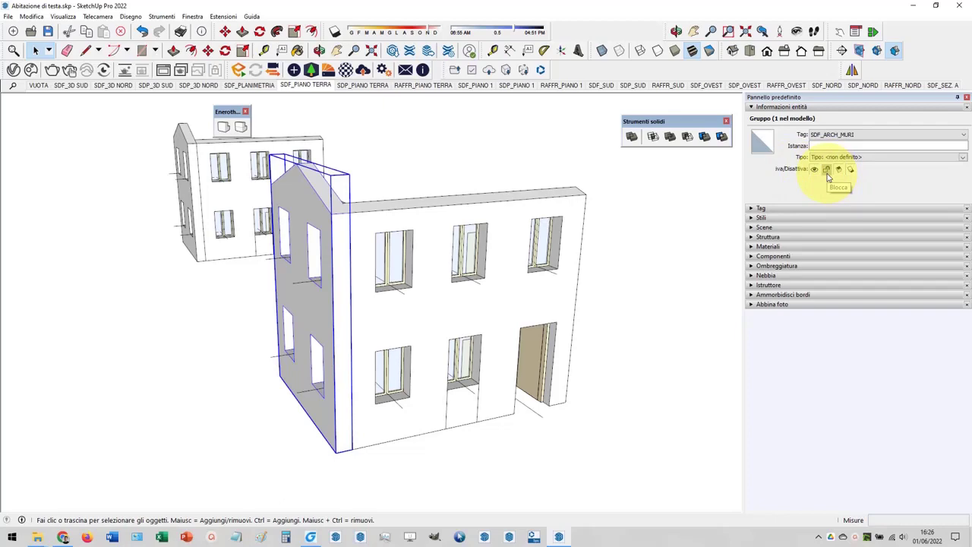
Orbit around both houses, select the left house's walls, then the main house's gable wall.
{"action": "mouse_move", "coordinate": [369, 299]}
{"action": "middle_mouse_down"}
{"action": "mouse_move", "coordinate": [433, 255]}
{"action": "mouse_move", "coordinate": [454, 219]}
{"action": "middle_mouse_up"}
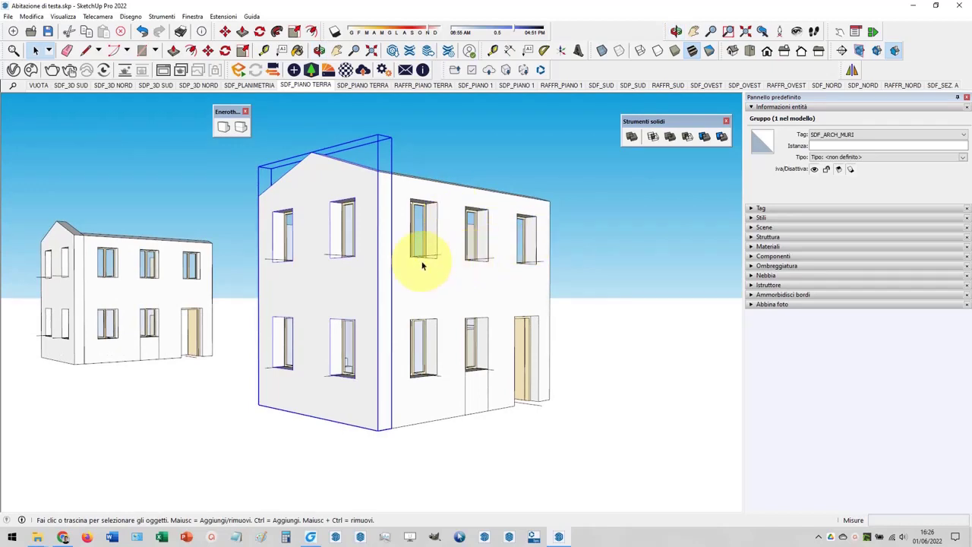
{"action": "scroll", "coordinate": [478, 300], "scroll_direction": "down", "scroll_amount": 3}
{"action": "scroll", "coordinate": [180, 282], "scroll_direction": "up", "scroll_amount": 2}
{"action": "left_click", "coordinate": [213, 296]}
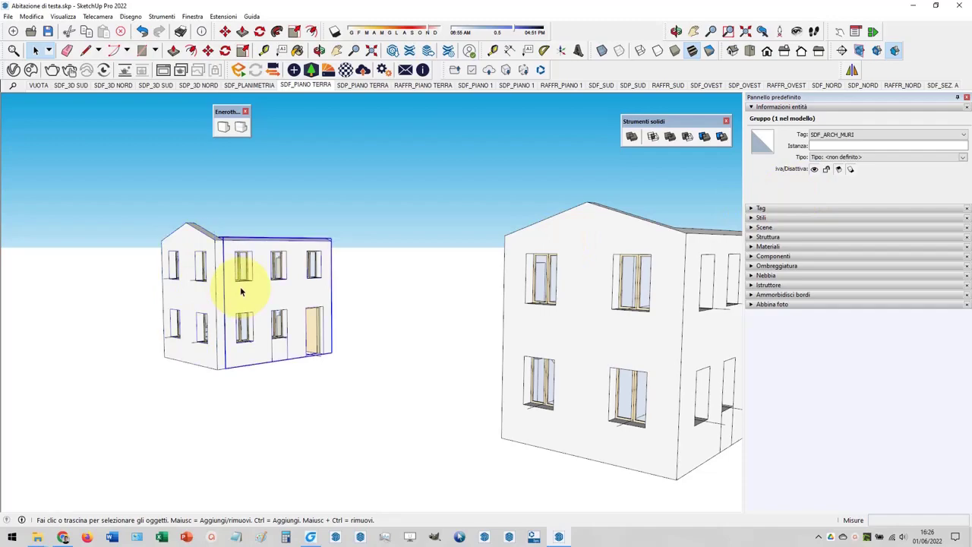
{"action": "mouse_move", "coordinate": [229, 320]}
{"action": "middle_mouse_down"}
{"action": "mouse_move", "coordinate": [218, 385]}
{"action": "mouse_move", "coordinate": [315, 303]}
{"action": "mouse_move", "coordinate": [336, 245]}
{"action": "mouse_move", "coordinate": [276, 266]}
{"action": "mouse_move", "coordinate": [317, 406]}
{"action": "mouse_move", "coordinate": [306, 408]}
{"action": "middle_mouse_up"}
{"action": "scroll", "coordinate": [217, 386], "scroll_direction": "up", "scroll_amount": 3}
{"action": "scroll", "coordinate": [306, 408], "scroll_direction": "down", "scroll_amount": 5}
{"action": "mouse_move", "coordinate": [227, 278]}
{"action": "middle_mouse_down"}
{"action": "mouse_move", "coordinate": [422, 271]}
{"action": "mouse_move", "coordinate": [488, 373]}
{"action": "mouse_move", "coordinate": [349, 239]}
{"action": "middle_mouse_up"}
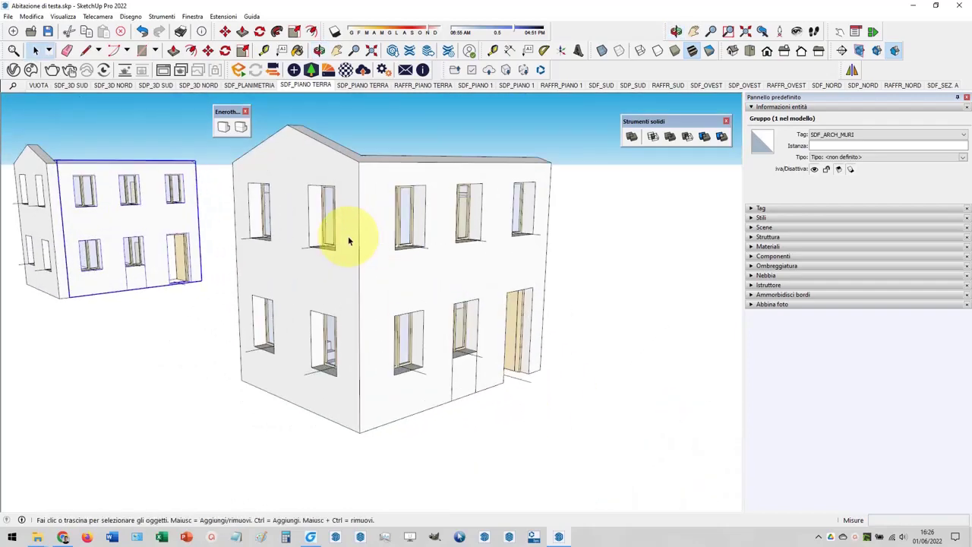
{"action": "left_click", "coordinate": [349, 240]}
{"action": "mouse_move", "coordinate": [390, 200]}
{"action": "middle_mouse_down"}
{"action": "mouse_move", "coordinate": [71, 321]}
{"action": "mouse_move", "coordinate": [233, 202]}
{"action": "middle_mouse_up"}
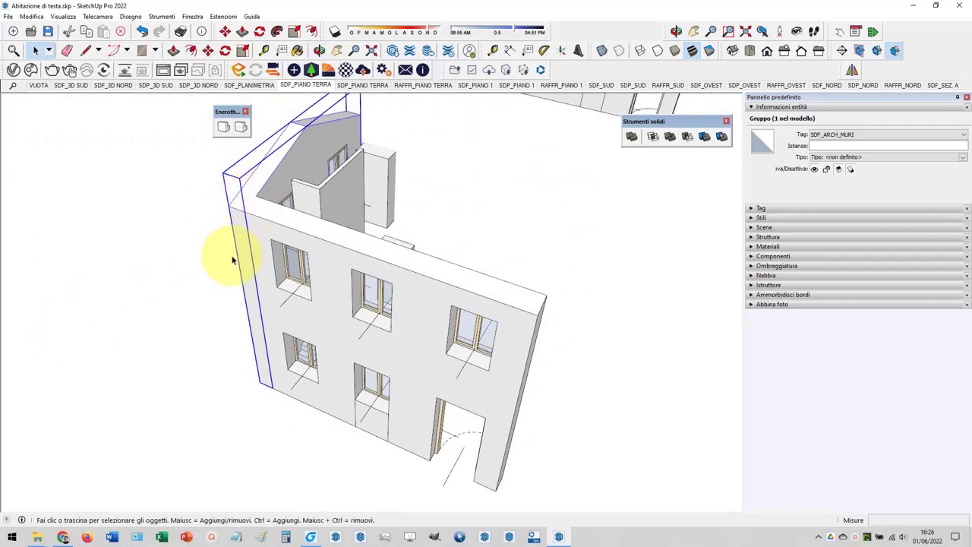
Move the gable wall away from the front wall and orbit to view its exposed edge.
{"action": "key", "text": "m"}
{"action": "left_click_drag", "start_coordinate": [222, 392], "coordinate": [138, 347]}
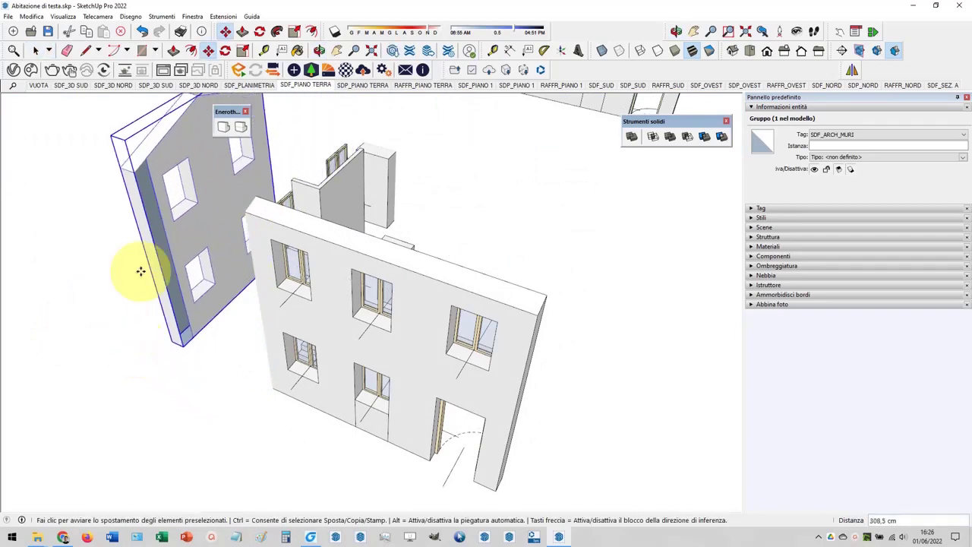
{"action": "mouse_move", "coordinate": [139, 271]}
{"action": "middle_mouse_down"}
{"action": "mouse_move", "coordinate": [299, 304]}
{"action": "mouse_move", "coordinate": [221, 217]}
{"action": "middle_mouse_up"}
{"action": "left_click", "coordinate": [35, 50]}
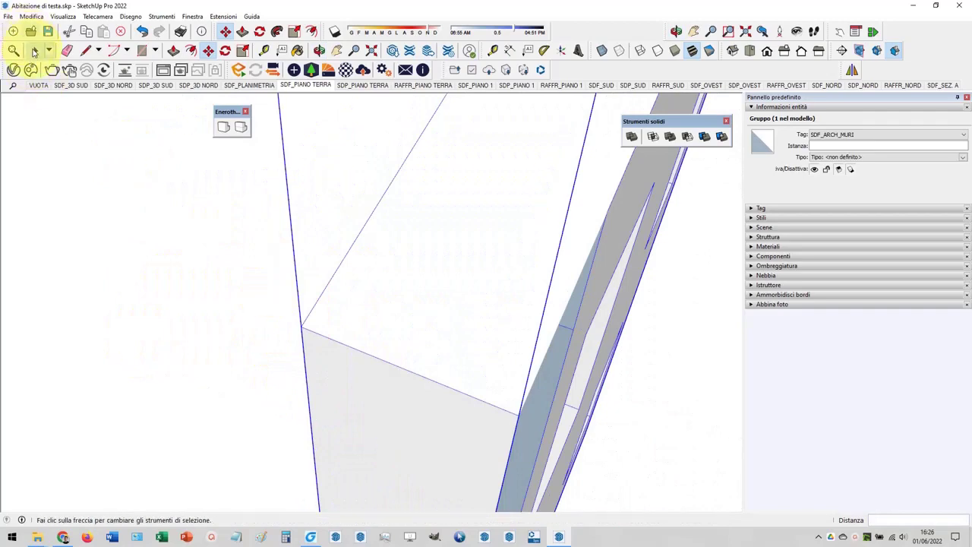
{"action": "left_click", "coordinate": [237, 247]}
{"action": "scroll", "coordinate": [236, 247], "scroll_direction": "down", "scroll_amount": 5}
{"action": "middle_click_drag", "start_coordinate": [401, 304], "coordinate": [327, 217]}
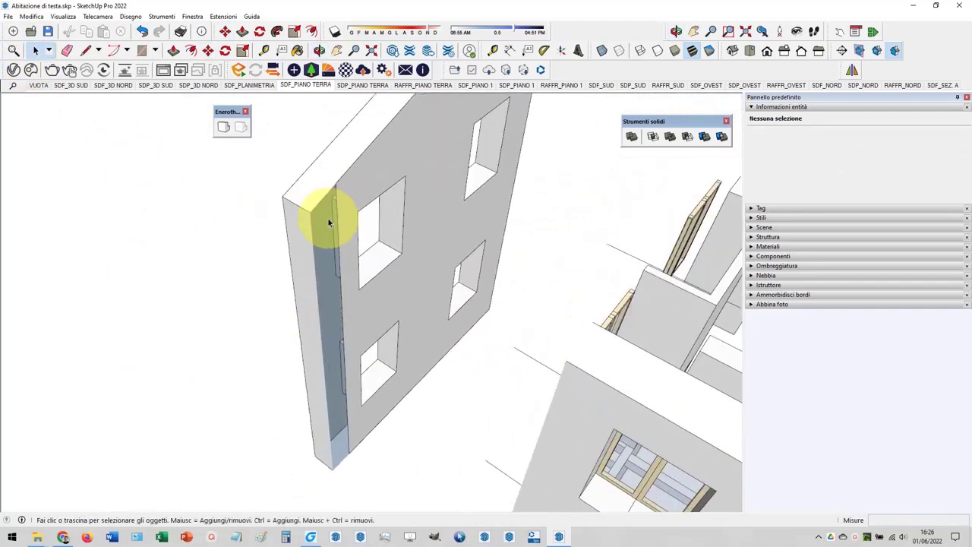
Toggle the Visually Merged tag's visibility several times, leaving it on, then select the gable wall.
{"action": "left_click", "coordinate": [752, 211]}
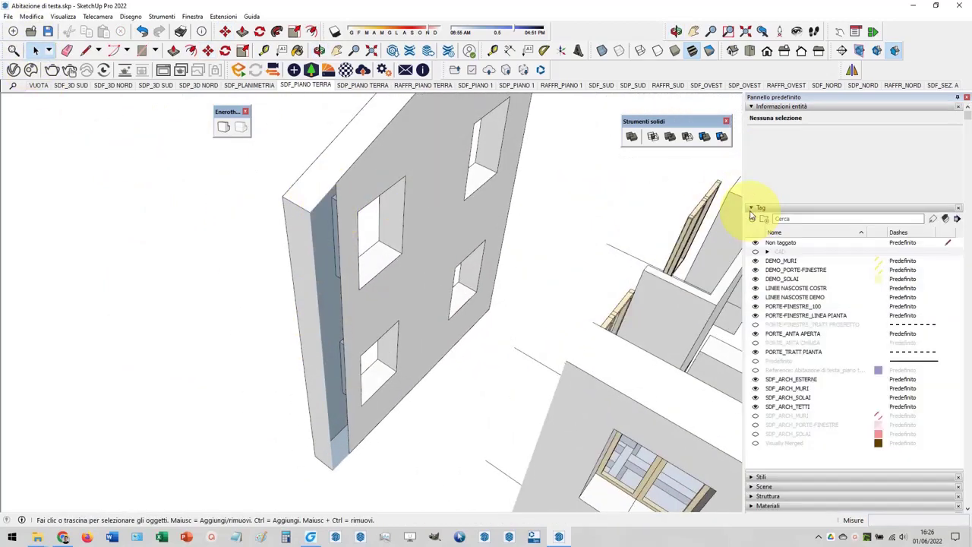
{"action": "left_click", "coordinate": [755, 446]}
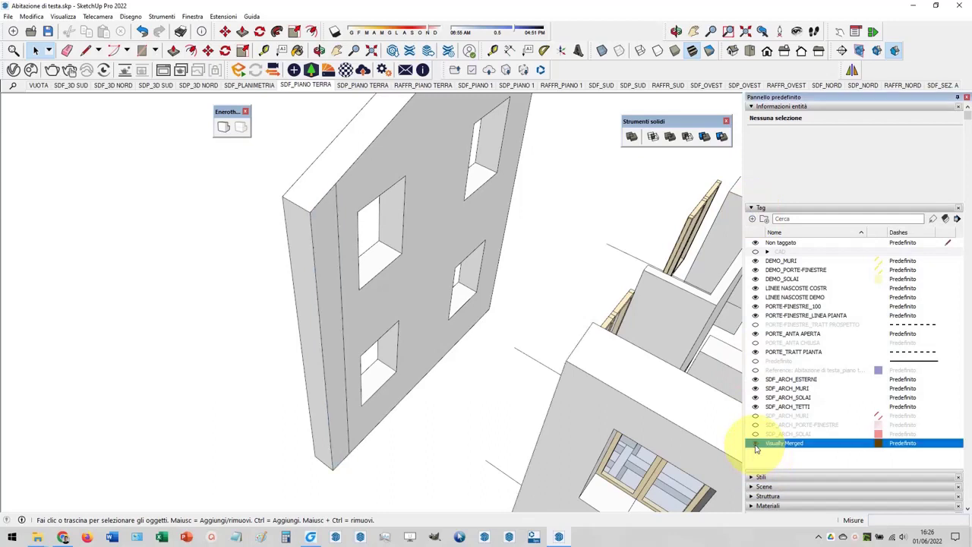
{"action": "left_click", "coordinate": [756, 446]}
{"action": "left_click", "coordinate": [755, 446]}
{"action": "left_click", "coordinate": [755, 446]}
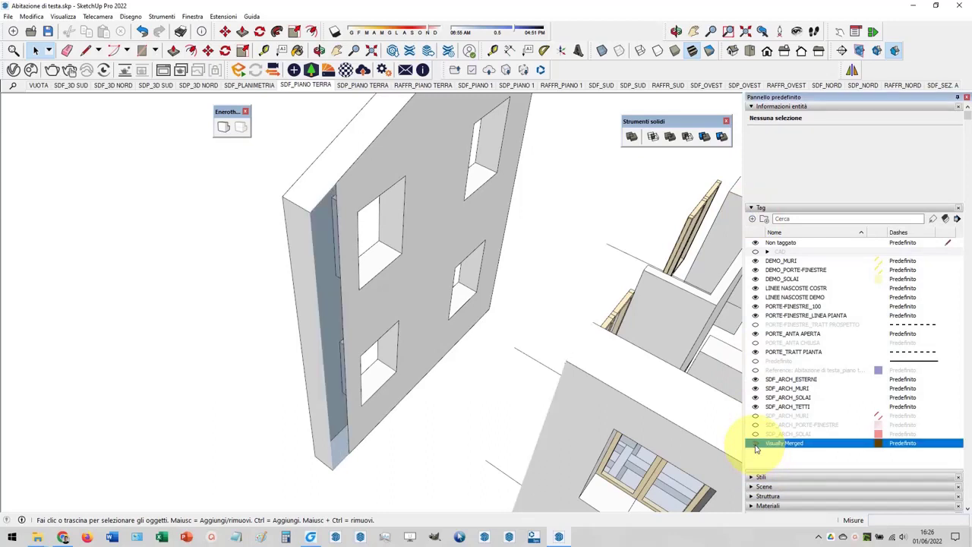
{"action": "left_click", "coordinate": [755, 446]}
{"action": "mouse_move", "coordinate": [217, 351]}
{"action": "middle_mouse_down"}
{"action": "mouse_move", "coordinate": [271, 358]}
{"action": "mouse_move", "coordinate": [462, 321]}
{"action": "mouse_move", "coordinate": [147, 334]}
{"action": "mouse_move", "coordinate": [326, 362]}
{"action": "middle_mouse_up"}
{"action": "left_click", "coordinate": [325, 362]}
Move the gable wall back into the corner, then click the gable and front wall groups to check them.
{"action": "key", "text": "m"}
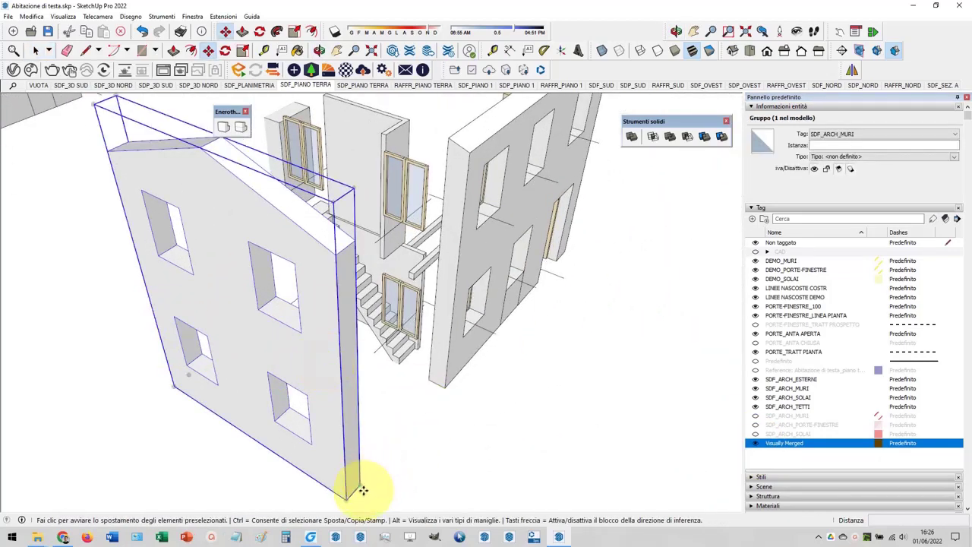
{"action": "mouse_move", "coordinate": [363, 490]}
{"action": "middle_mouse_down"}
{"action": "mouse_move", "coordinate": [433, 380]}
{"action": "mouse_move", "coordinate": [410, 284]}
{"action": "middle_mouse_up"}
{"action": "scroll", "coordinate": [445, 386], "scroll_direction": "down", "scroll_amount": 3}
{"action": "left_click", "coordinate": [35, 50]}
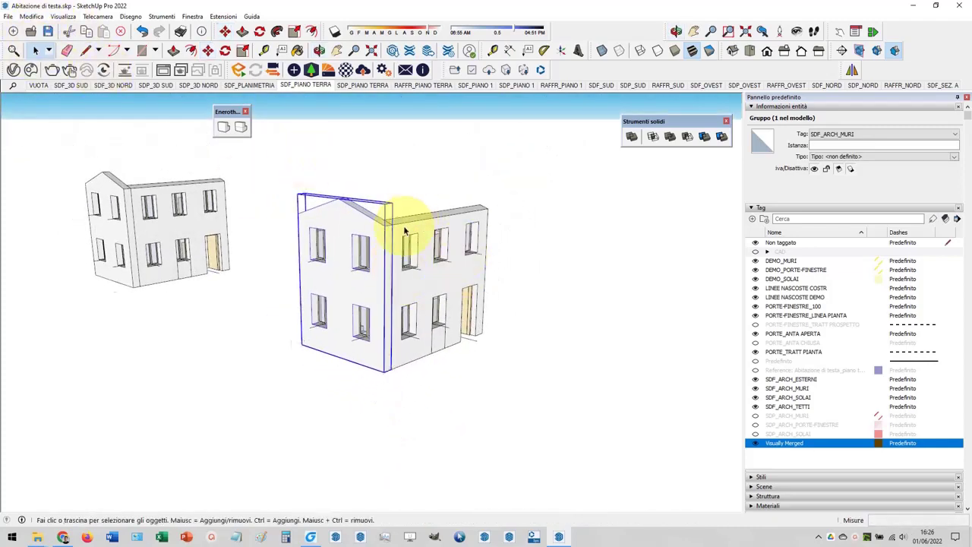
{"action": "scroll", "coordinate": [404, 230], "scroll_direction": "up", "scroll_amount": 3}
{"action": "left_click", "coordinate": [402, 162]}
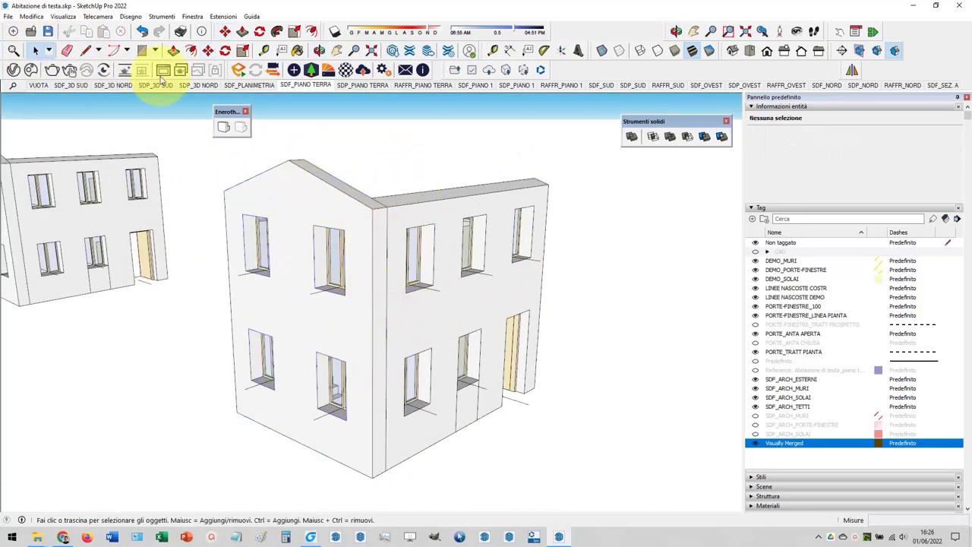
{"action": "left_click", "coordinate": [363, 262]}
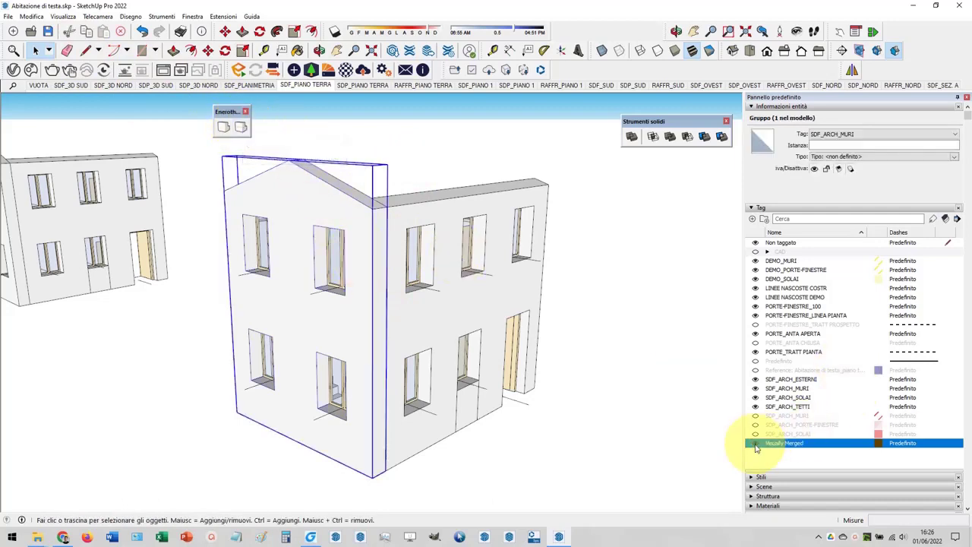
{"action": "left_click", "coordinate": [400, 180]}
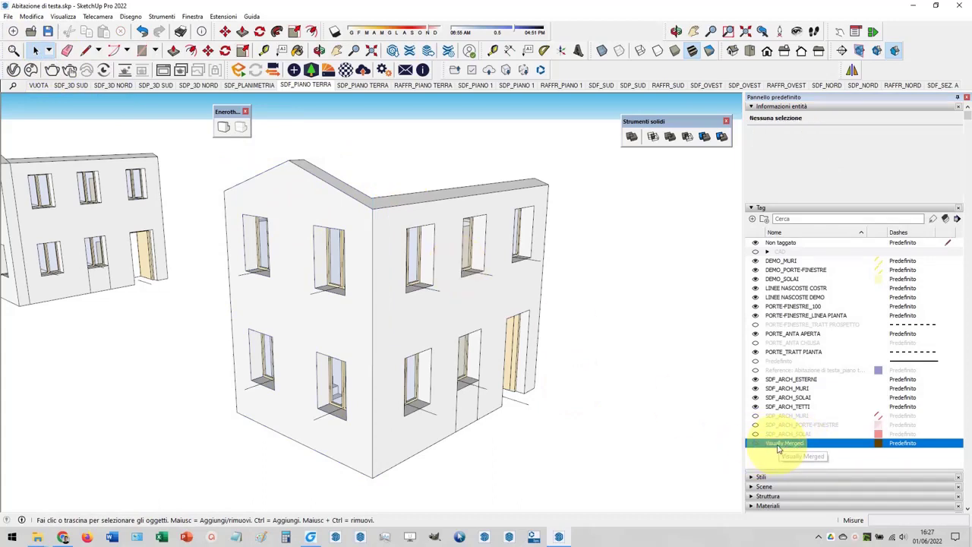
{"action": "left_click", "coordinate": [355, 231]}
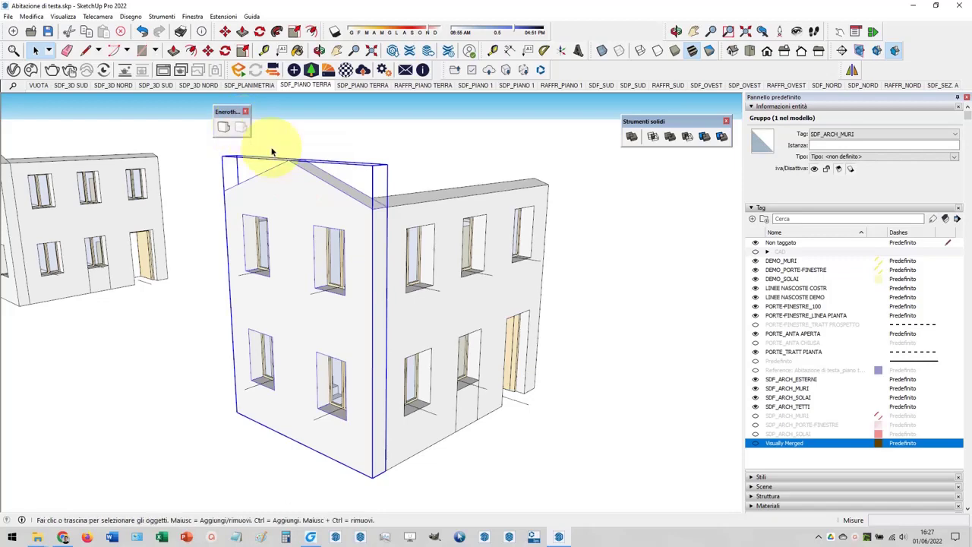
{"action": "left_click", "coordinate": [425, 207]}
{"action": "left_click", "coordinate": [243, 129]}
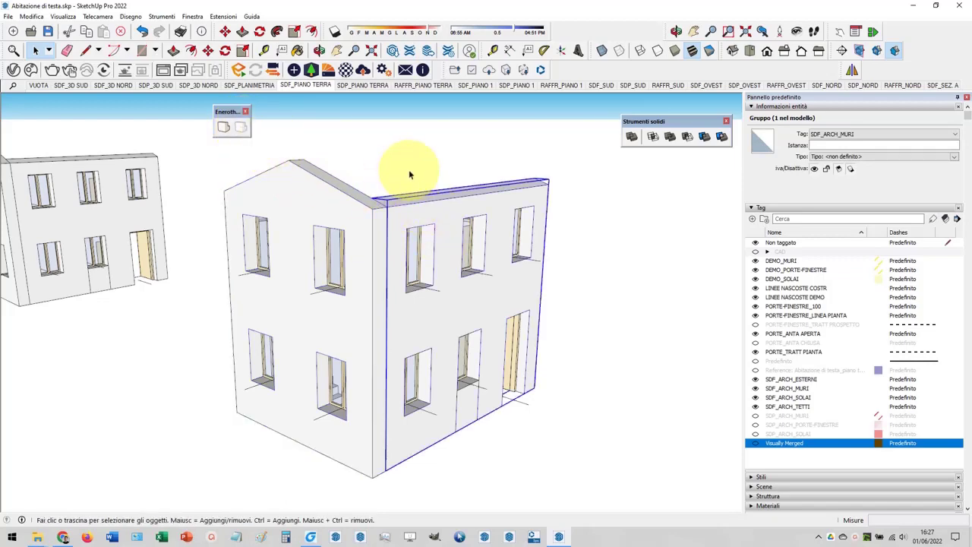
Orbit the rejoined house from a frontal view up to a high overhead view of its corner.
{"action": "mouse_move", "coordinate": [461, 232]}
{"action": "middle_mouse_down"}
{"action": "mouse_move", "coordinate": [130, 326]}
{"action": "mouse_move", "coordinate": [472, 274]}
{"action": "mouse_move", "coordinate": [342, 185]}
{"action": "middle_mouse_up"}
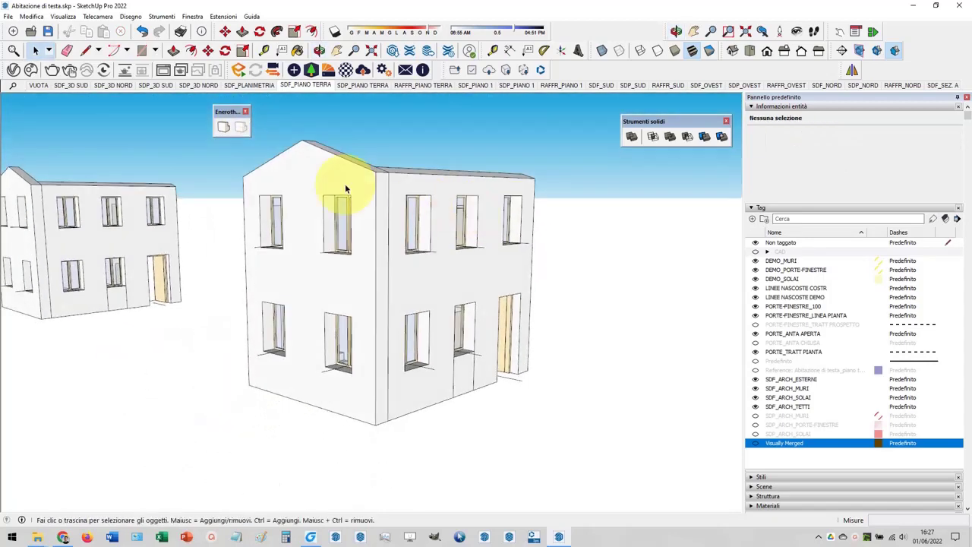
{"action": "left_click_drag", "start_coordinate": [212, 113], "coordinate": [158, 119]}
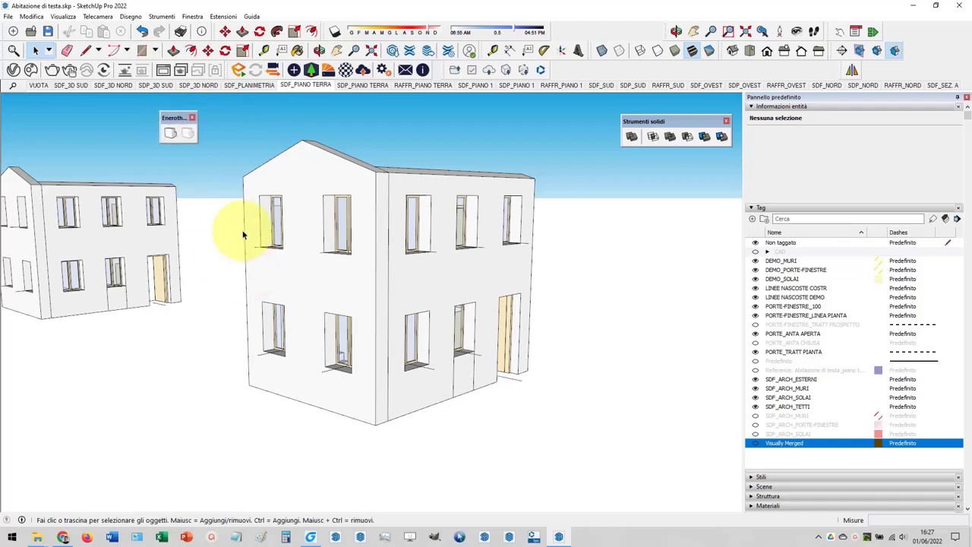
{"action": "mouse_move", "coordinate": [304, 235]}
{"action": "middle_mouse_down"}
{"action": "mouse_move", "coordinate": [325, 251]}
{"action": "mouse_move", "coordinate": [337, 245]}
{"action": "middle_mouse_up"}
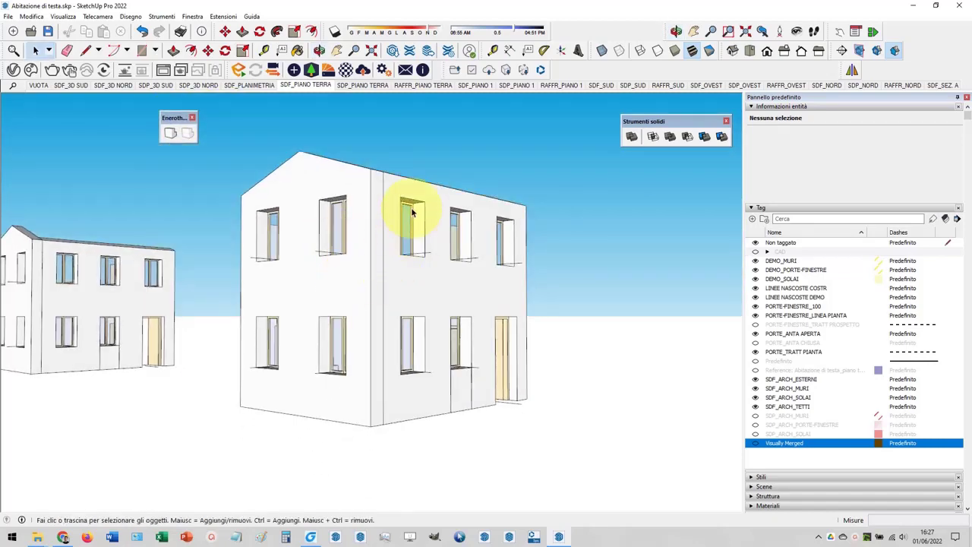
{"action": "mouse_move", "coordinate": [412, 213]}
{"action": "middle_mouse_down"}
{"action": "mouse_move", "coordinate": [397, 281]}
{"action": "mouse_move", "coordinate": [408, 255]}
{"action": "middle_mouse_up"}
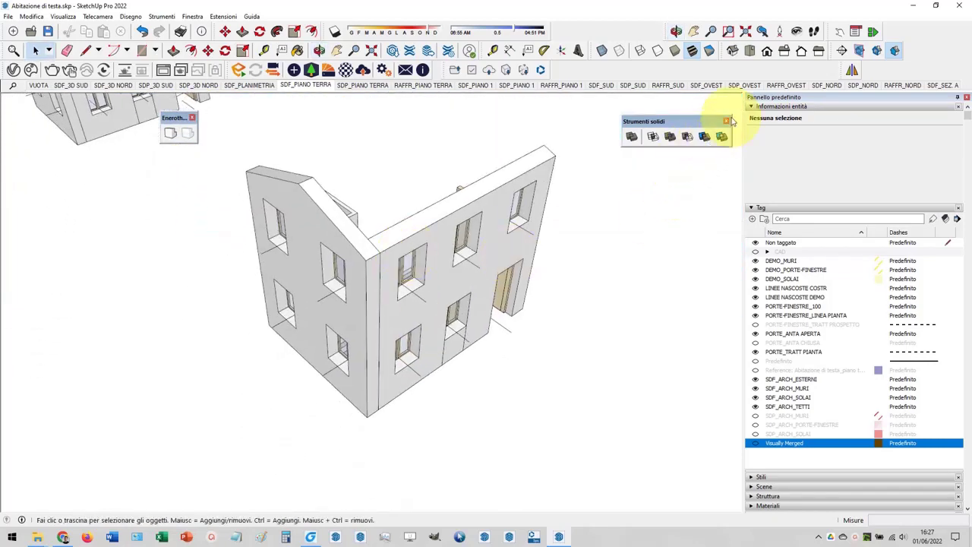
Section the model down to the ground-floor walls and briefly try the Visual Merge tool.
{"action": "left_click", "coordinate": [876, 50]}
{"action": "scroll", "coordinate": [363, 410], "scroll_direction": "up", "scroll_amount": 2}
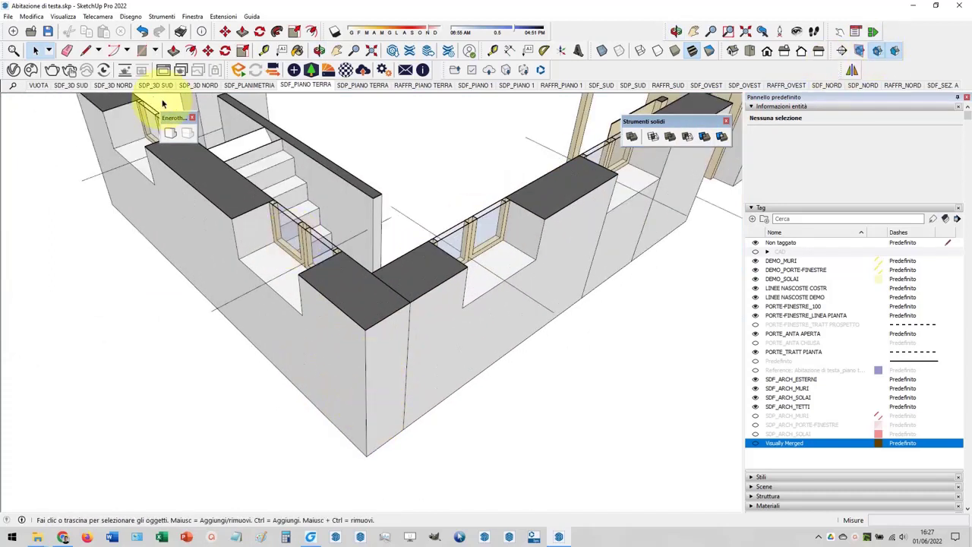
{"action": "left_click", "coordinate": [170, 132]}
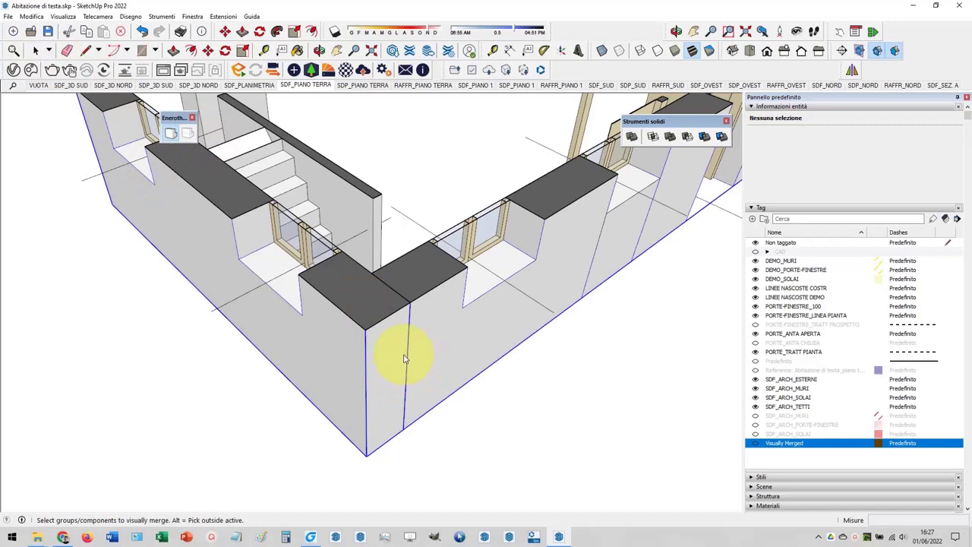
{"action": "left_click", "coordinate": [35, 50]}
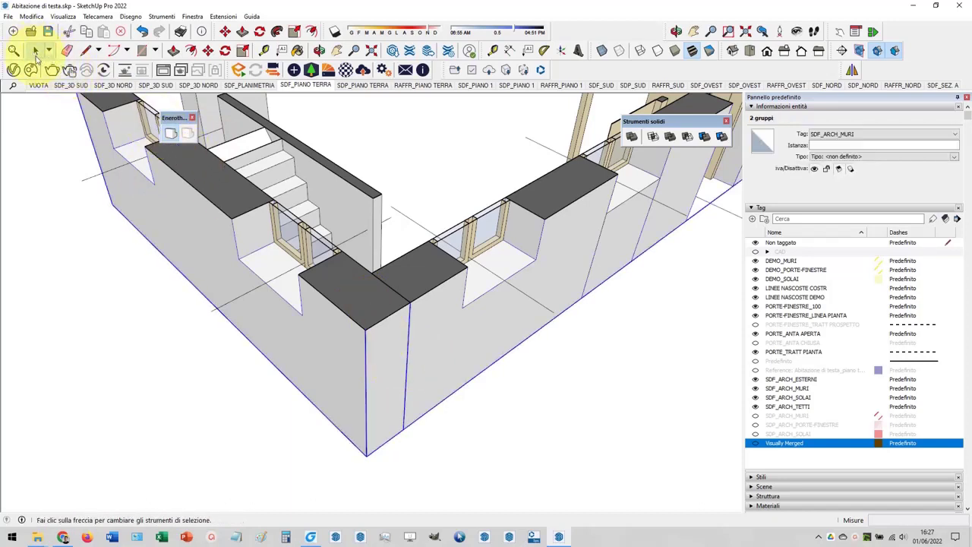
{"action": "scroll", "coordinate": [322, 340], "scroll_direction": "down", "scroll_amount": 4}
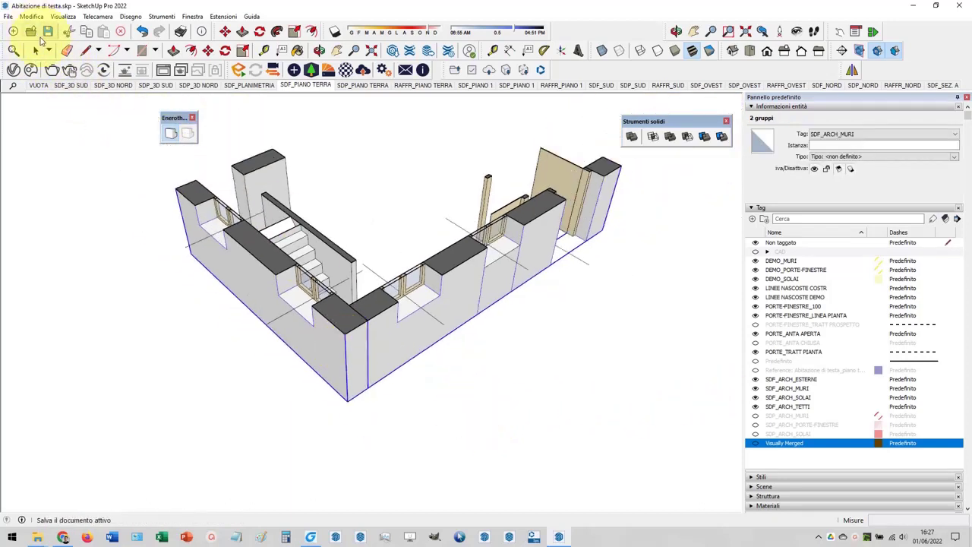
{"action": "left_click", "coordinate": [34, 50]}
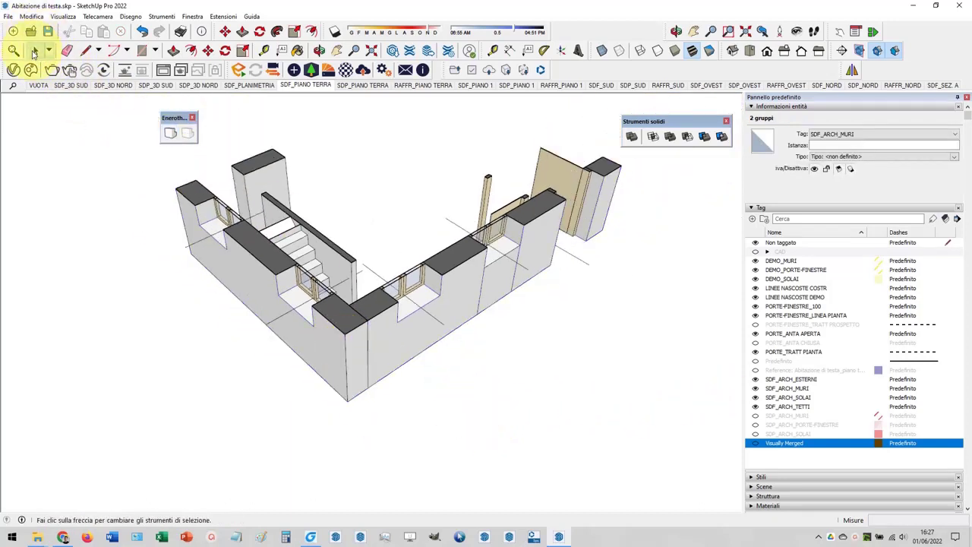
Visually merge the gable and front wall groups at the corner, then clear the selection.
{"action": "left_click", "coordinate": [170, 133]}
{"action": "left_click", "coordinate": [332, 376]}
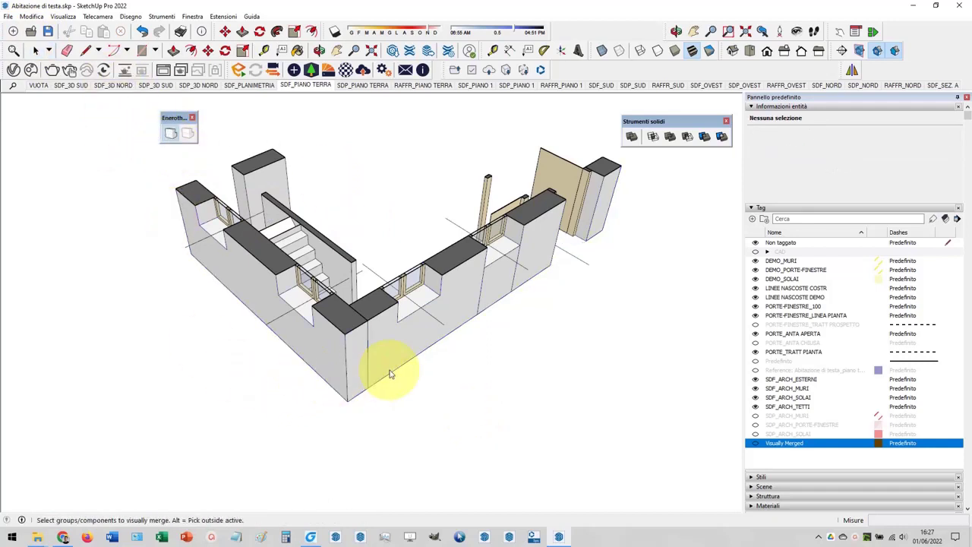
{"action": "left_click", "coordinate": [391, 373]}
{"action": "key", "text": "space"}
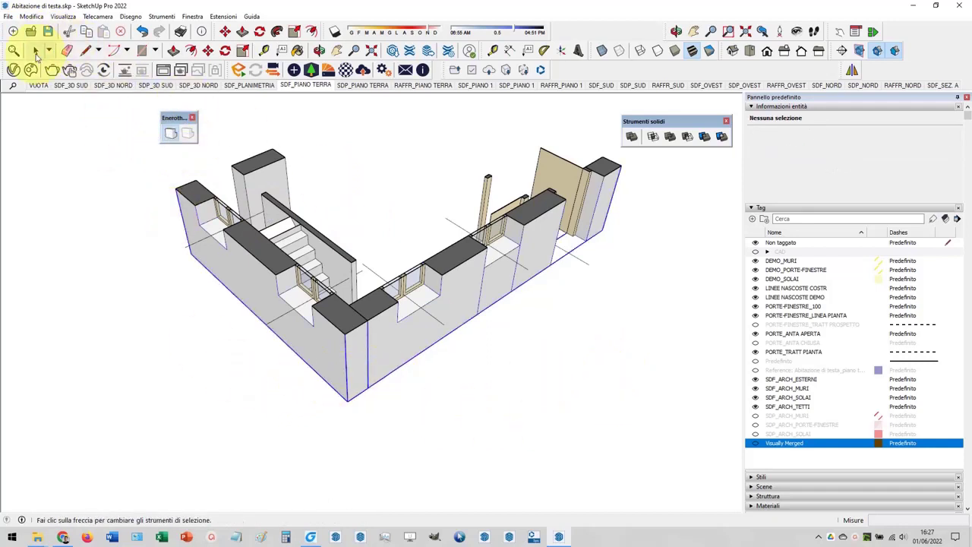
{"action": "left_click", "coordinate": [596, 456]}
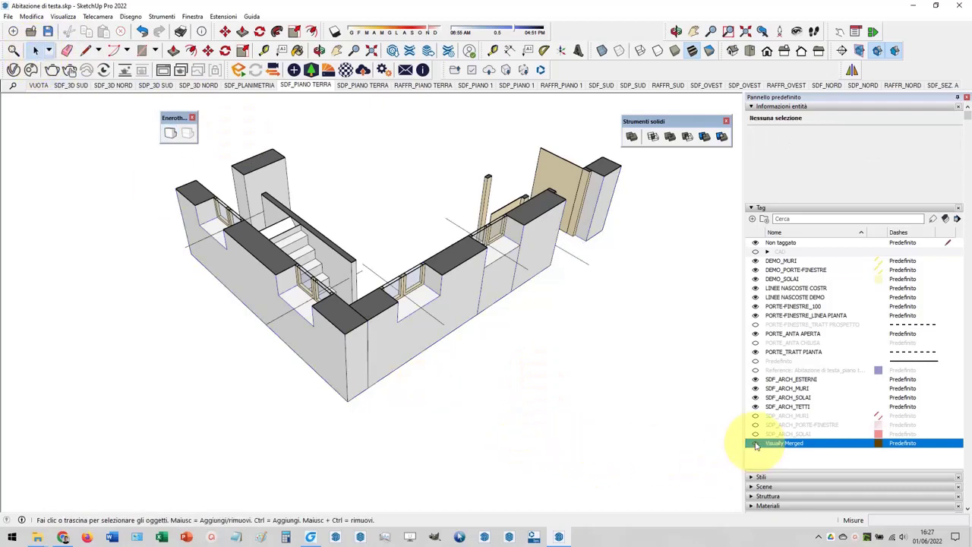
Show the full building and visually merge its two adjoining full-height wall groups.
{"action": "left_click", "coordinate": [856, 32]}
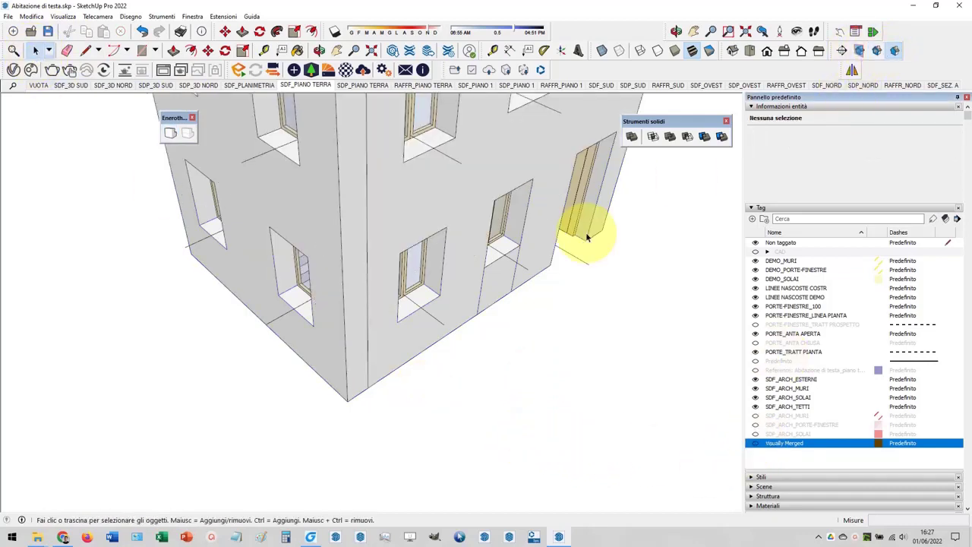
{"action": "mouse_move", "coordinate": [586, 237]}
{"action": "middle_mouse_down"}
{"action": "mouse_move", "coordinate": [413, 380]}
{"action": "mouse_move", "coordinate": [238, 120]}
{"action": "middle_mouse_up"}
{"action": "left_click", "coordinate": [171, 133]}
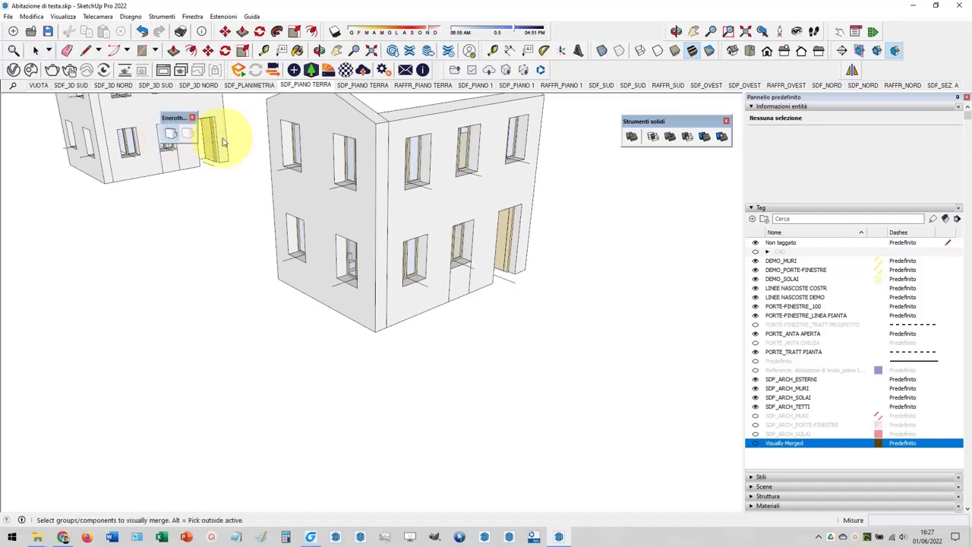
{"action": "left_click", "coordinate": [372, 150]}
{"action": "left_click", "coordinate": [389, 137]}
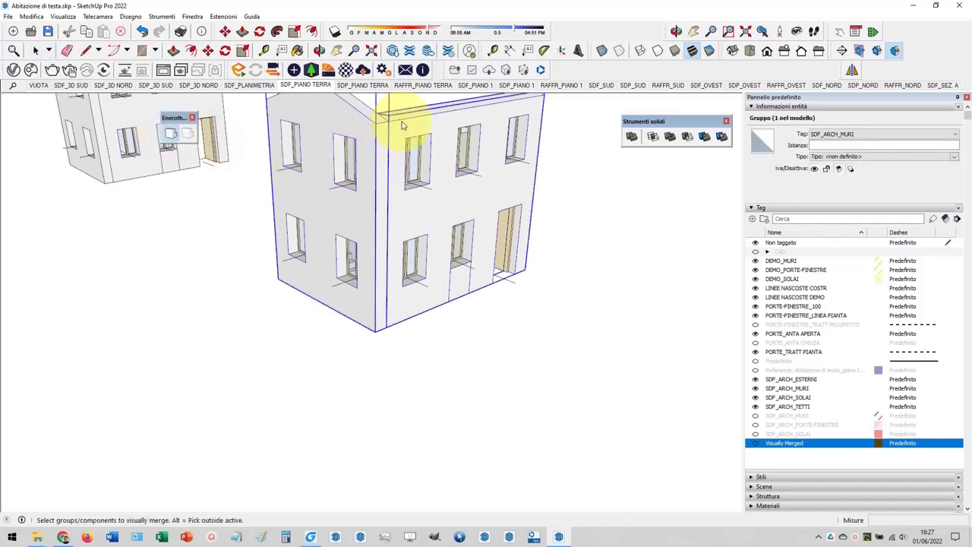
{"action": "left_click", "coordinate": [35, 50]}
{"action": "left_click", "coordinate": [253, 325]}
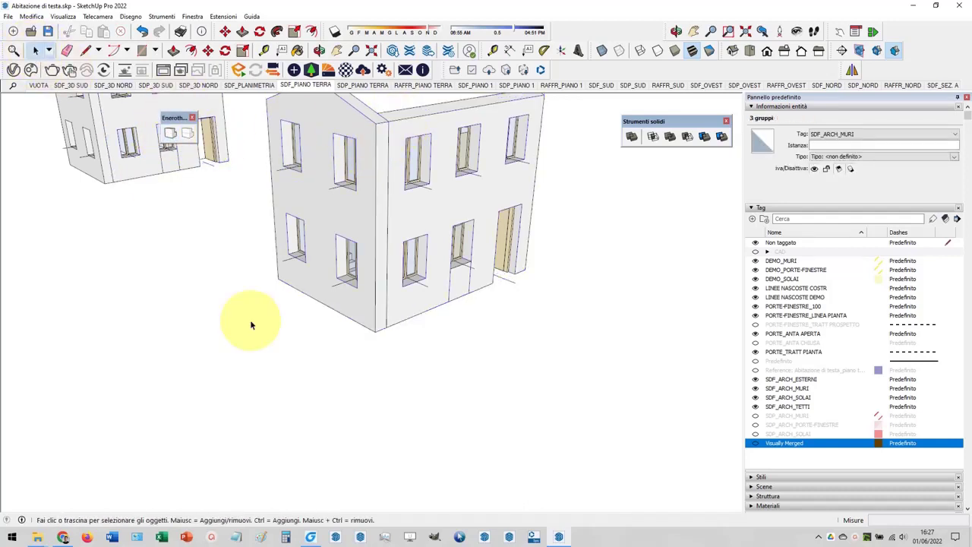
From a new angle, add the right wall group to the visual merge.
{"action": "mouse_move", "coordinate": [258, 319]}
{"action": "middle_mouse_down"}
{"action": "mouse_move", "coordinate": [319, 239]}
{"action": "mouse_move", "coordinate": [367, 199]}
{"action": "middle_mouse_up"}
{"action": "scroll", "coordinate": [368, 204], "scroll_direction": "up", "scroll_amount": 2}
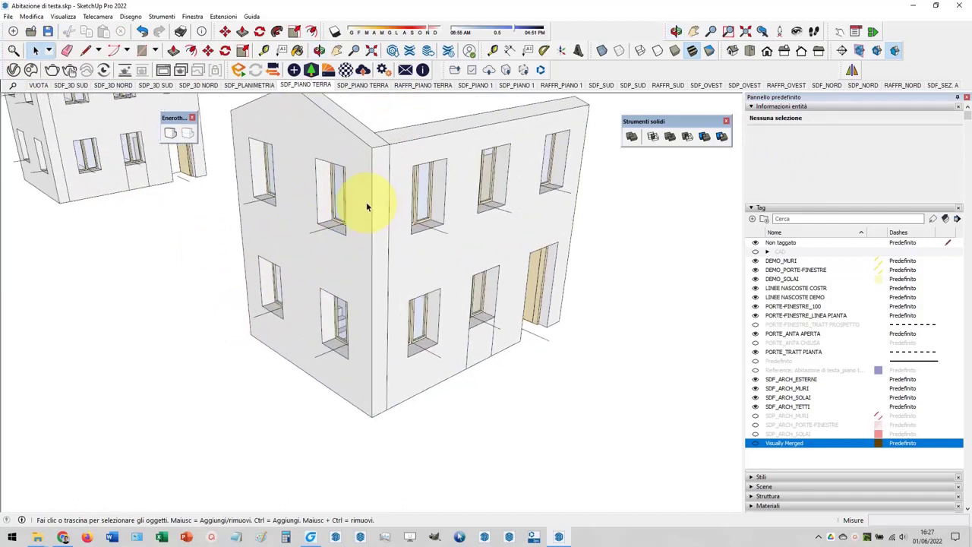
{"action": "left_click", "coordinate": [170, 133]}
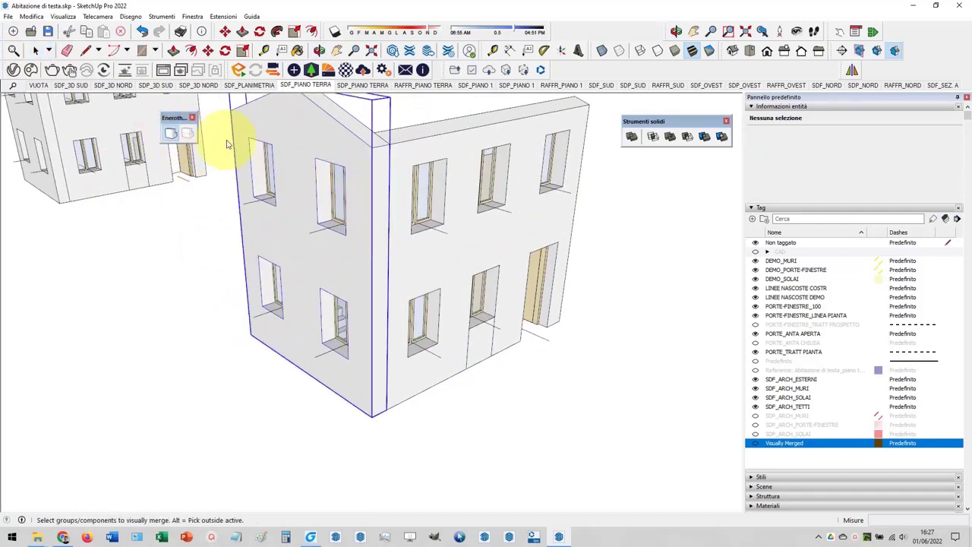
{"action": "left_click", "coordinate": [372, 140]}
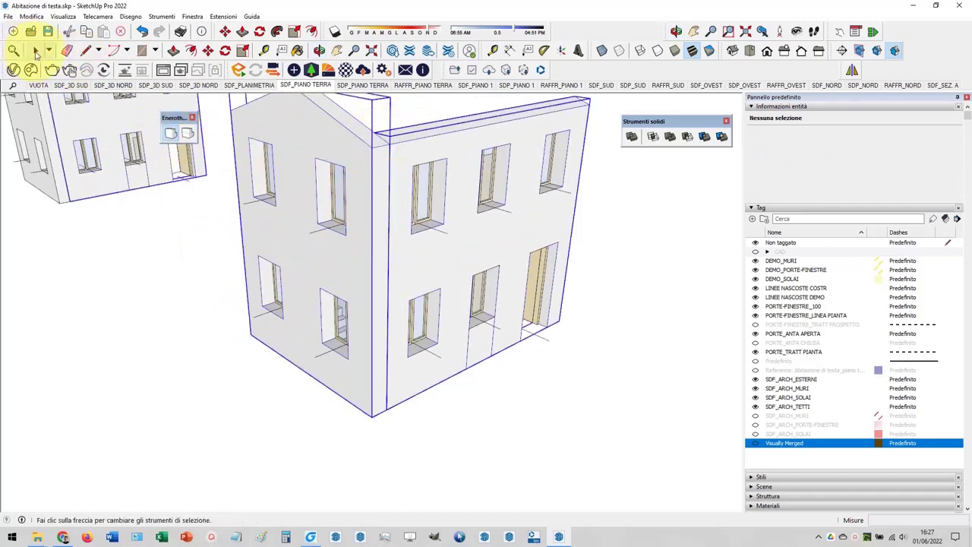
{"action": "left_click", "coordinate": [34, 51]}
Check the merged corner by toggling the ground-floor section cut on and off while orbiting.
{"action": "mouse_move", "coordinate": [325, 390]}
{"action": "middle_mouse_down"}
{"action": "mouse_move", "coordinate": [373, 351]}
{"action": "mouse_move", "coordinate": [250, 334]}
{"action": "middle_mouse_up"}
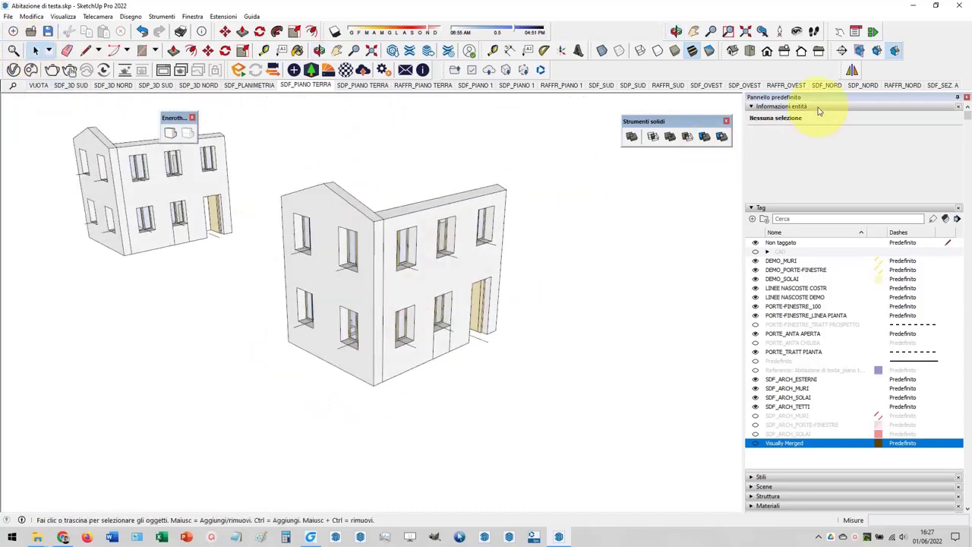
{"action": "left_click", "coordinate": [877, 51]}
{"action": "middle_click_drag", "start_coordinate": [504, 289], "coordinate": [510, 296]}
{"action": "scroll", "coordinate": [380, 314], "scroll_direction": "up", "scroll_amount": 5}
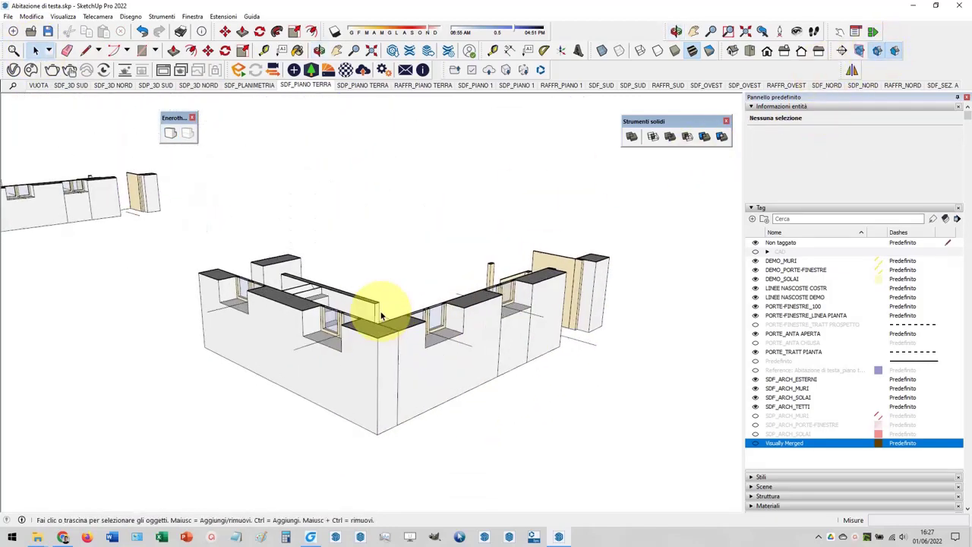
{"action": "left_click", "coordinate": [877, 51]}
{"action": "middle_click_drag", "start_coordinate": [484, 212], "coordinate": [386, 314]}
{"action": "scroll", "coordinate": [386, 314], "scroll_direction": "down", "scroll_amount": 3}
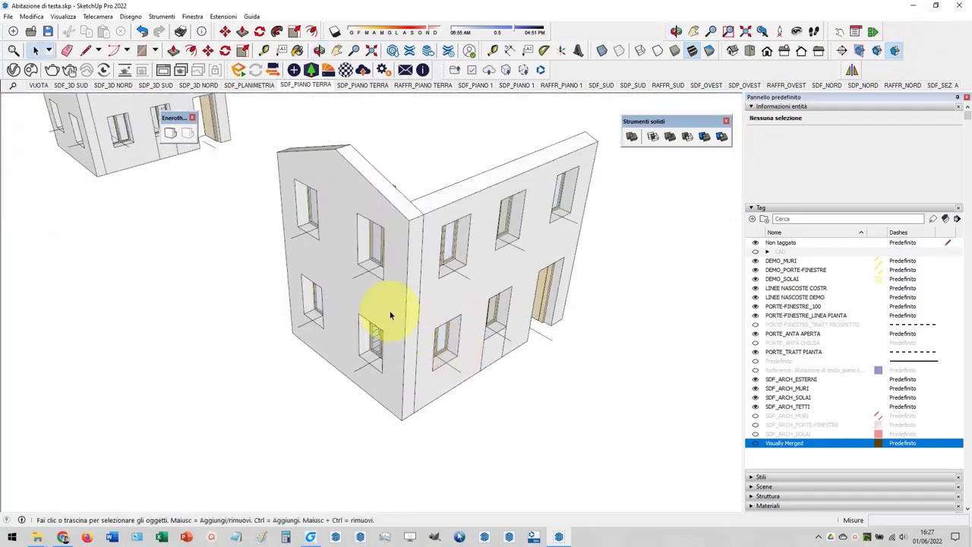
{"action": "scroll", "coordinate": [445, 297], "scroll_direction": "down", "scroll_amount": 2}
{"action": "mouse_move", "coordinate": [444, 297]}
{"action": "middle_mouse_down"}
{"action": "mouse_move", "coordinate": [336, 288]}
{"action": "mouse_move", "coordinate": [389, 285]}
{"action": "mouse_move", "coordinate": [423, 297]}
{"action": "mouse_move", "coordinate": [383, 334]}
{"action": "middle_mouse_up"}
{"action": "scroll", "coordinate": [314, 290], "scroll_direction": "up", "scroll_amount": 3}
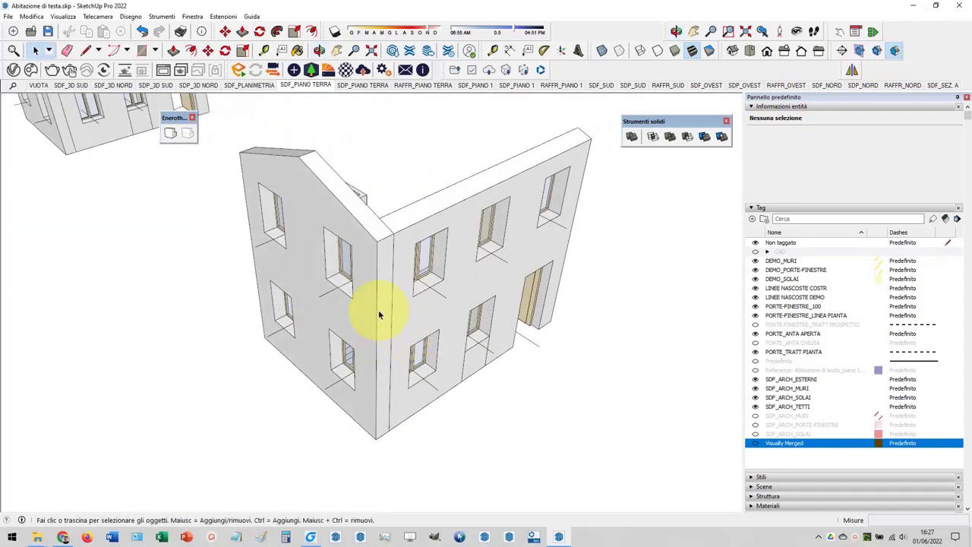
{"action": "left_click", "coordinate": [170, 133]}
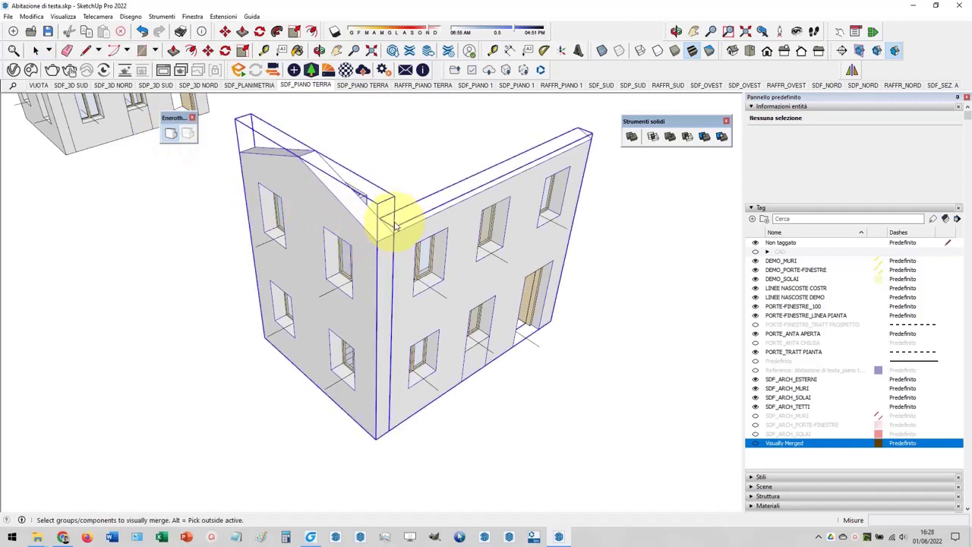
{"action": "left_click", "coordinate": [35, 50]}
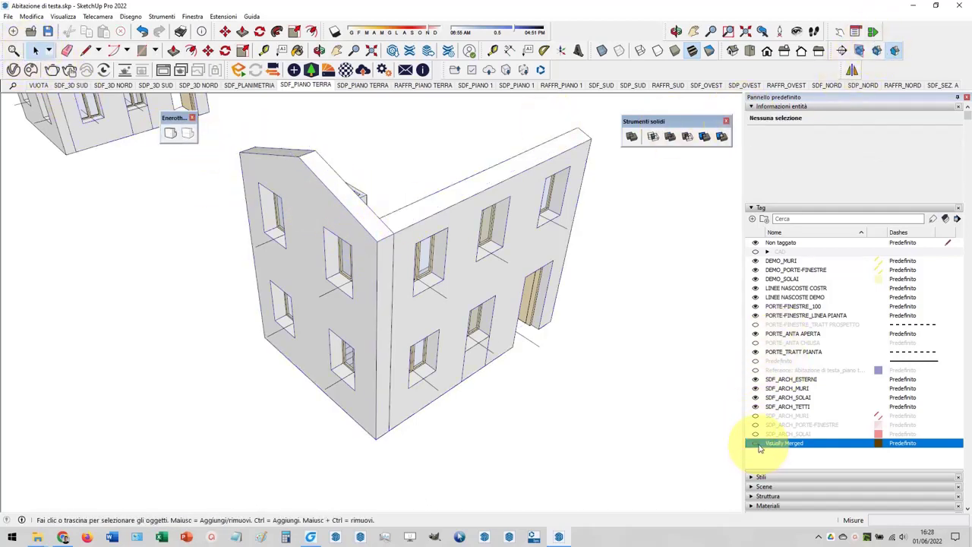
{"action": "middle_click_drag", "start_coordinate": [330, 329], "coordinate": [392, 328]}
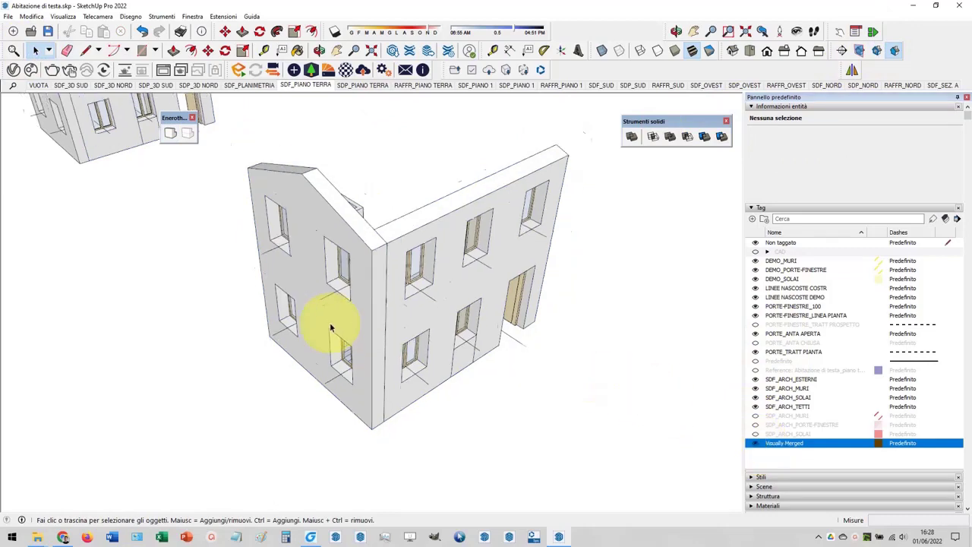
Section the house to its ground-floor walls and stairs, then zoom and orbit around the merged corner.
{"action": "left_click", "coordinate": [876, 50]}
{"action": "scroll", "coordinate": [386, 412], "scroll_direction": "up", "scroll_amount": 4}
{"action": "scroll", "coordinate": [390, 410], "scroll_direction": "up", "scroll_amount": 2}
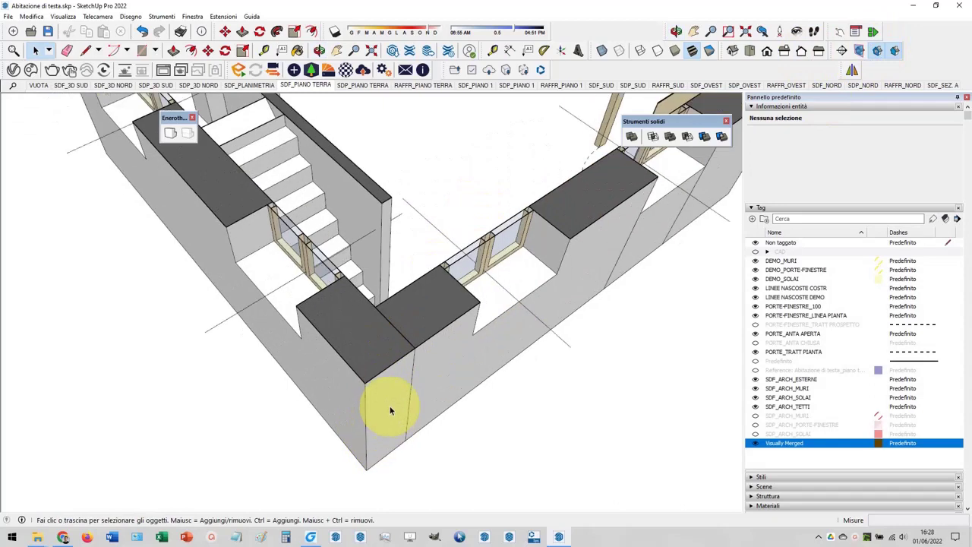
{"action": "scroll", "coordinate": [389, 410], "scroll_direction": "down", "scroll_amount": 3}
{"action": "scroll", "coordinate": [397, 351], "scroll_direction": "down", "scroll_amount": 2}
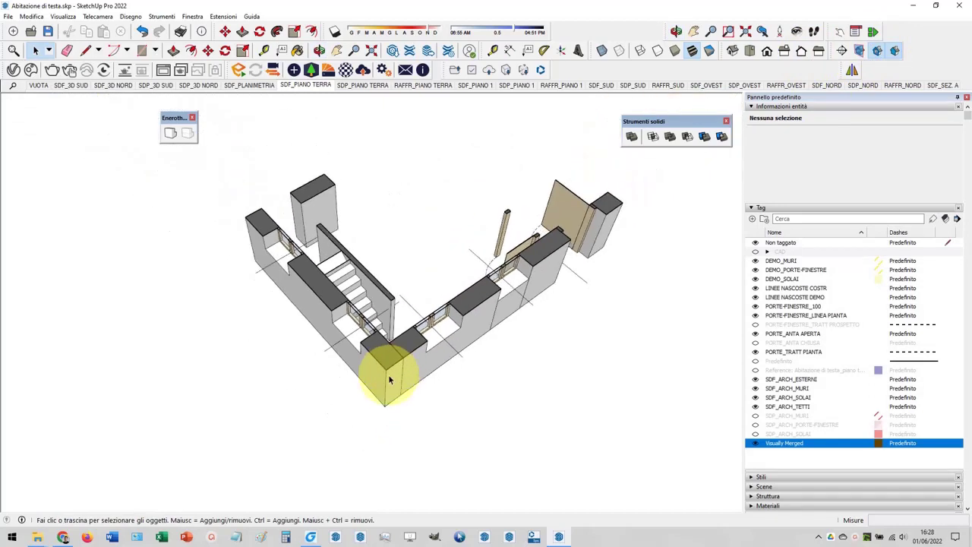
{"action": "scroll", "coordinate": [390, 373], "scroll_direction": "down", "scroll_amount": 2}
{"action": "middle_click_drag", "start_coordinate": [392, 445], "coordinate": [394, 319]}
{"action": "scroll", "coordinate": [389, 288], "scroll_direction": "up", "scroll_amount": 2}
{"action": "scroll", "coordinate": [390, 278], "scroll_direction": "up", "scroll_amount": 2}
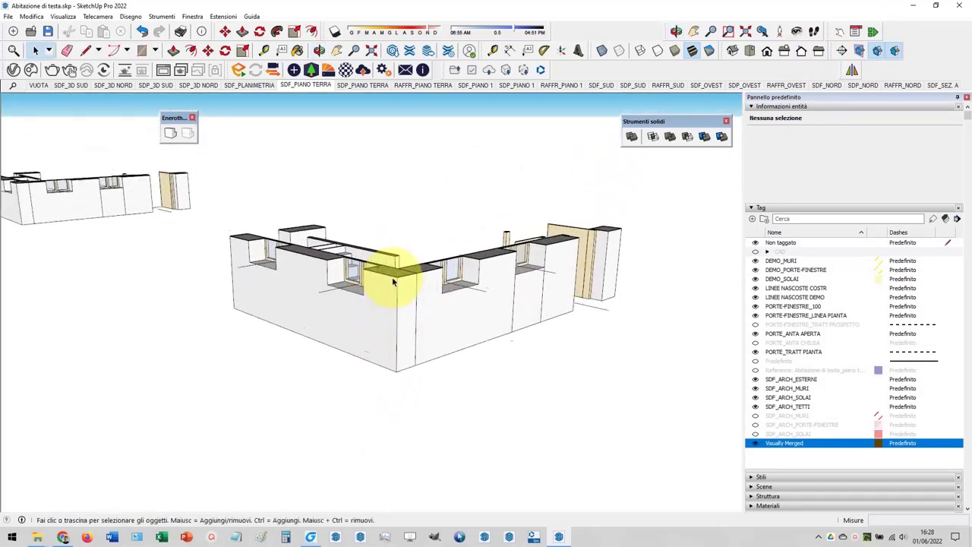
{"action": "scroll", "coordinate": [385, 308], "scroll_direction": "up", "scroll_amount": 2}
In Eneroth Visual Merge options, toggle Hide Faces When Merging and pick a Hide Seams As choice.
{"action": "left_click", "coordinate": [305, 84]}
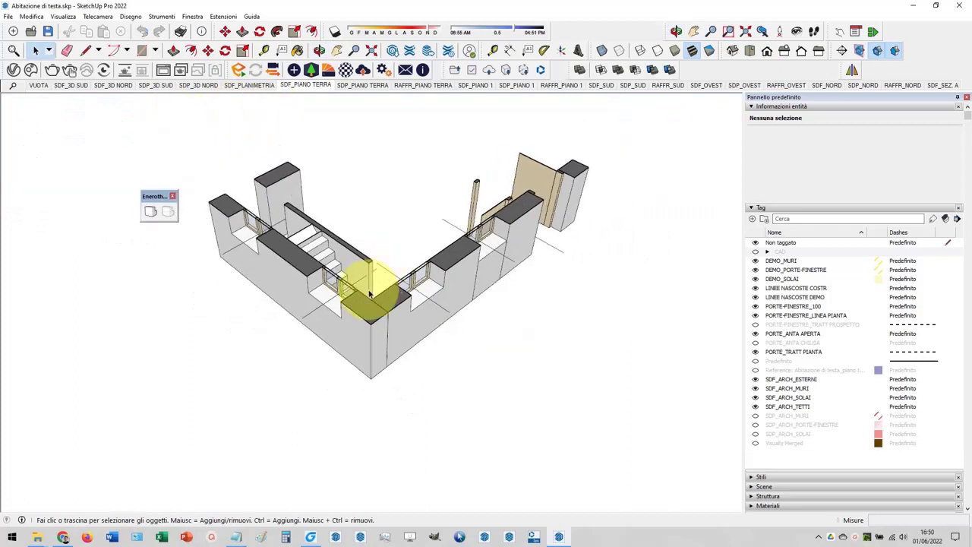
{"action": "left_click_drag", "start_coordinate": [138, 193], "coordinate": [58, 132]}
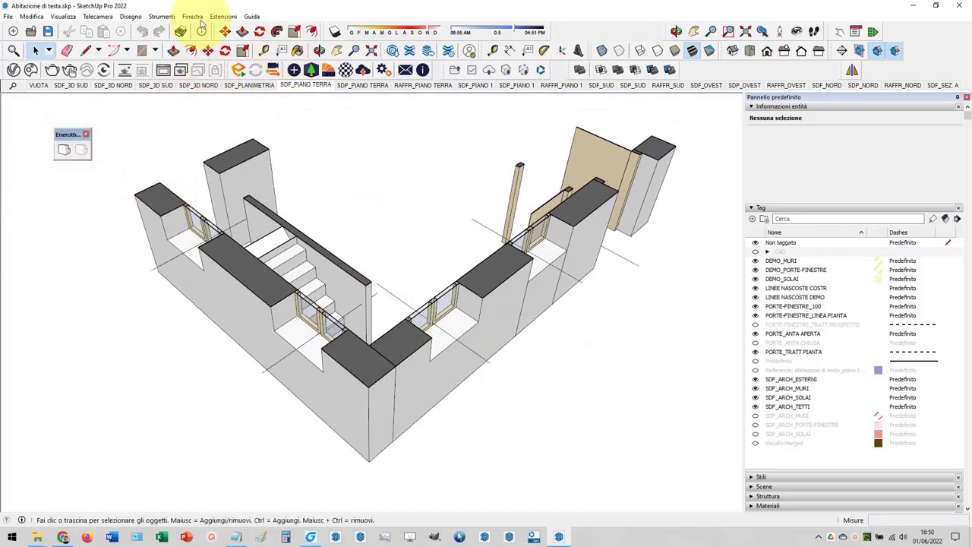
{"action": "left_click", "coordinate": [223, 15]}
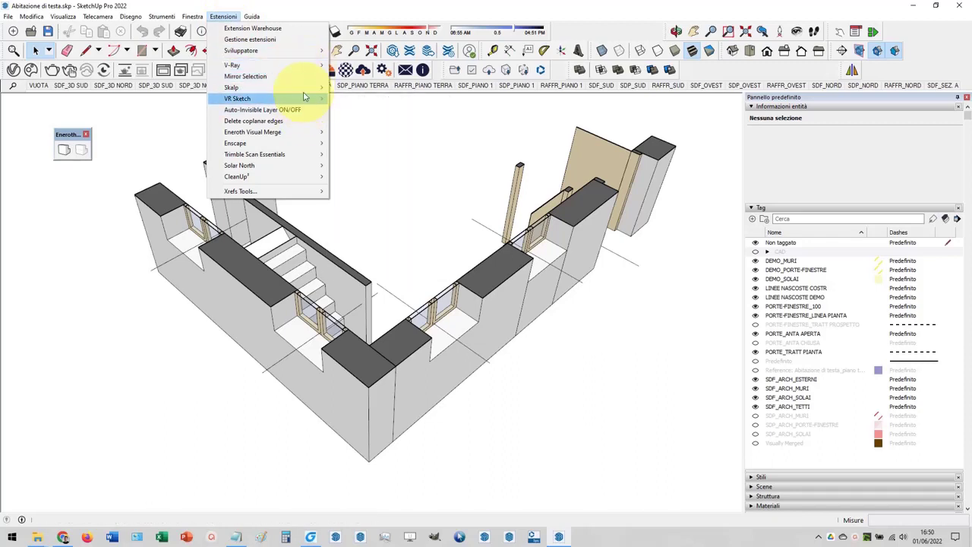
{"action": "mouse_move", "coordinate": [150, 263]}
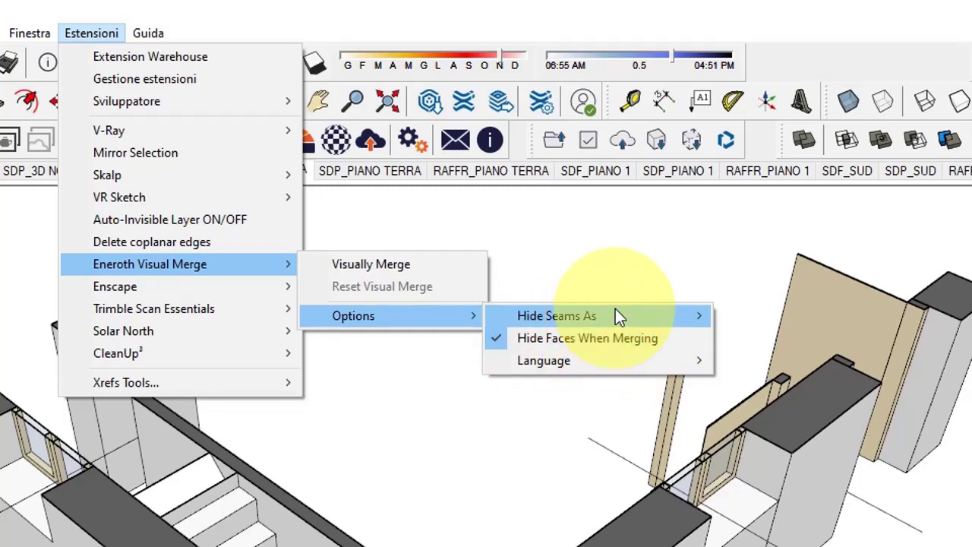
{"action": "mouse_move", "coordinate": [557, 316]}
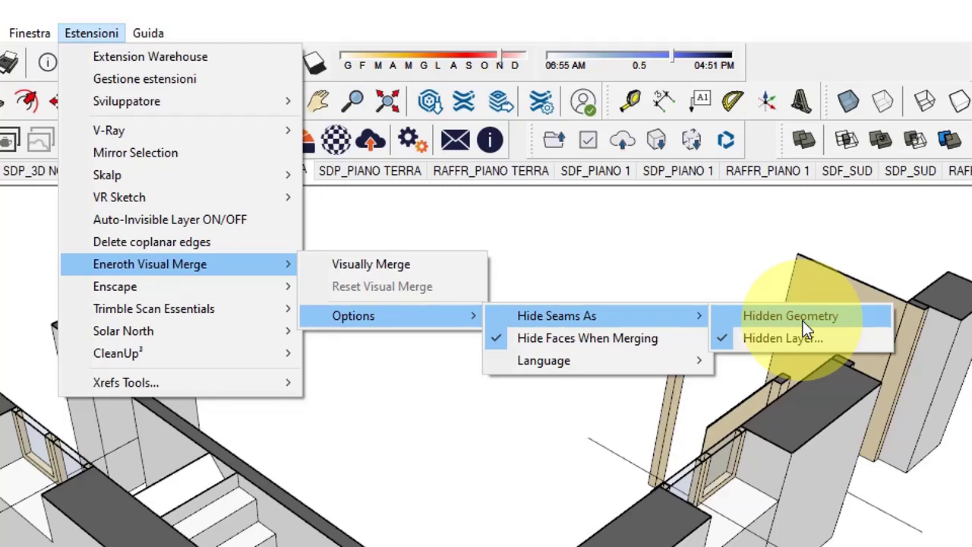
{"action": "left_click", "coordinate": [586, 349]}
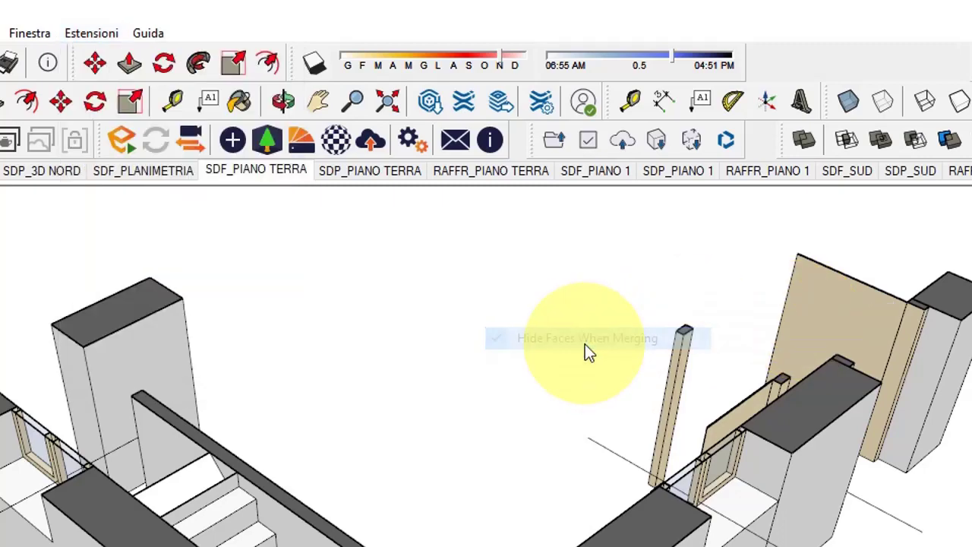
{"action": "left_click", "coordinate": [91, 33]}
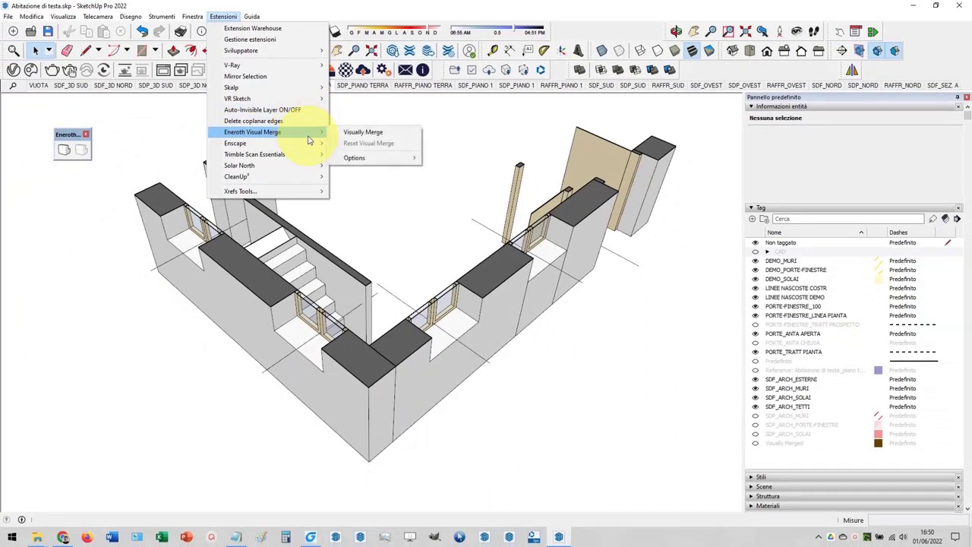
{"action": "mouse_move", "coordinate": [354, 157]}
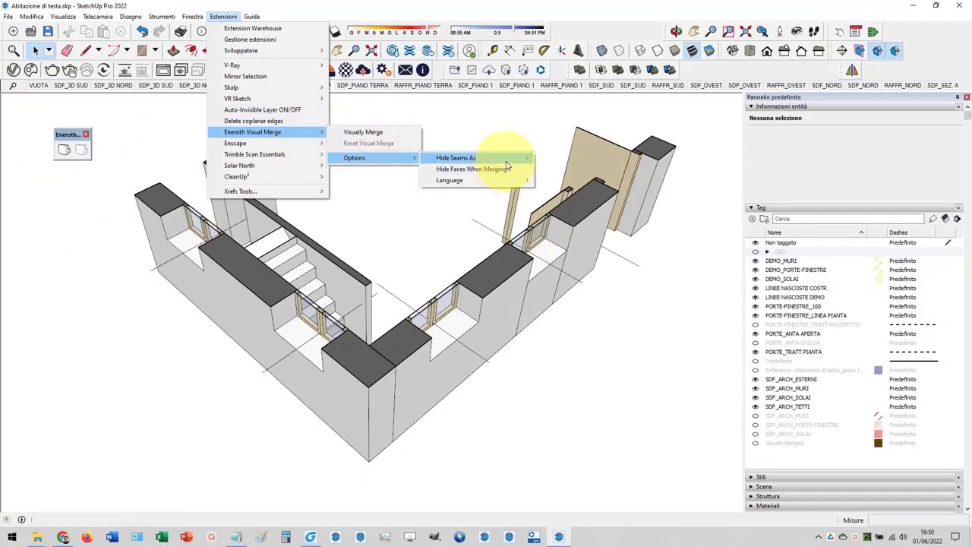
{"action": "mouse_move", "coordinate": [456, 157]}
{"action": "left_click", "coordinate": [580, 168]}
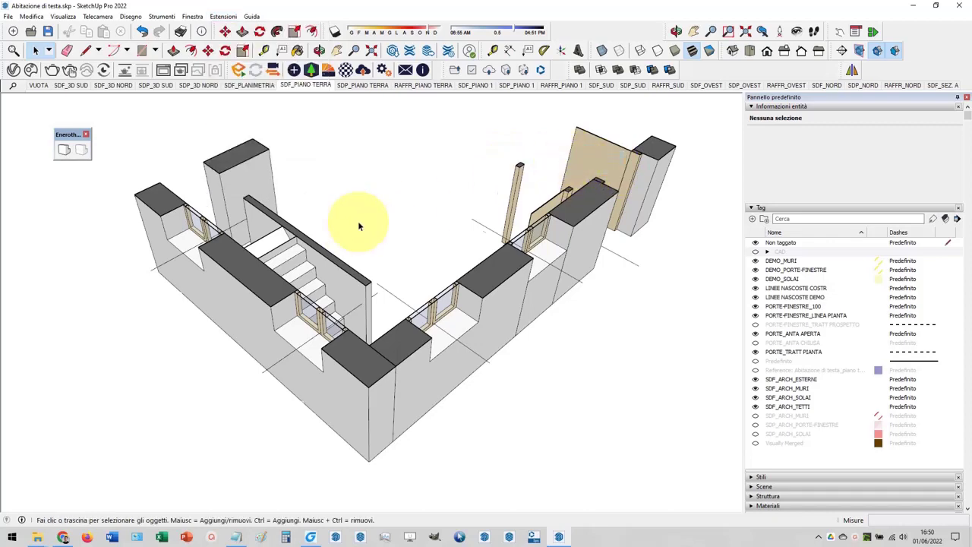
{"action": "scroll", "coordinate": [380, 235], "scroll_direction": "down", "scroll_amount": 4}
Visually merge the left wall with the front wall, then return to Select.
{"action": "left_click", "coordinate": [877, 50]}
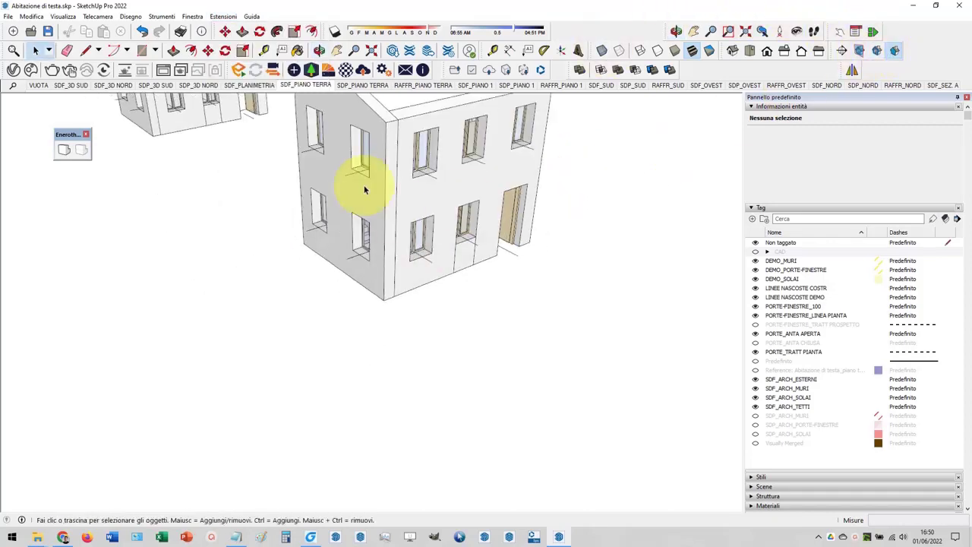
{"action": "scroll", "coordinate": [368, 194], "scroll_direction": "up", "scroll_amount": 3}
{"action": "left_click", "coordinate": [64, 149]}
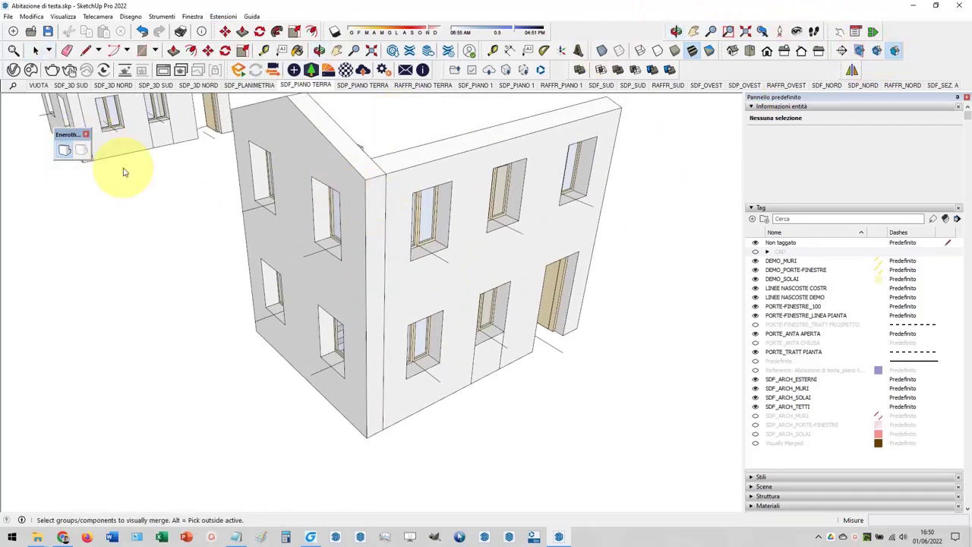
{"action": "left_click", "coordinate": [370, 246]}
{"action": "left_click", "coordinate": [410, 173]}
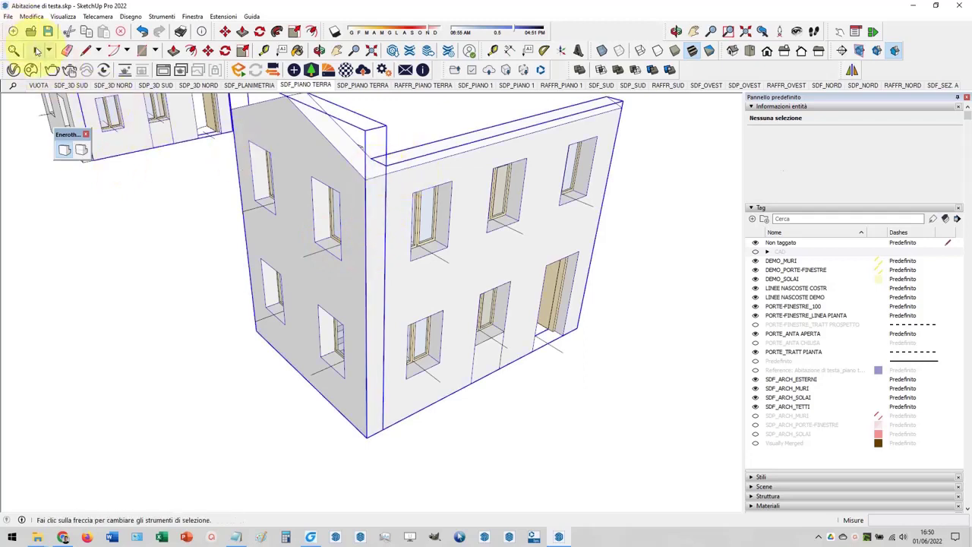
{"action": "left_click", "coordinate": [37, 50]}
Briefly open the left wall group, then orbit and zoom around the wall tops to inspect the joined corner.
{"action": "double_click", "coordinate": [369, 206]}
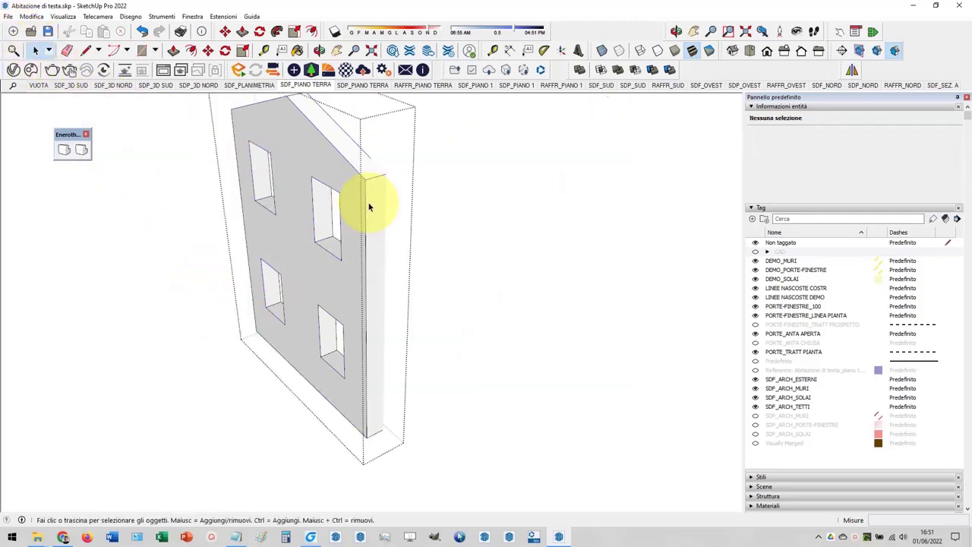
{"action": "left_click", "coordinate": [859, 50]}
{"action": "left_click", "coordinate": [876, 50]}
{"action": "mouse_move", "coordinate": [448, 233]}
{"action": "middle_mouse_down"}
{"action": "mouse_move", "coordinate": [433, 410]}
{"action": "mouse_move", "coordinate": [455, 261]}
{"action": "mouse_move", "coordinate": [394, 336]}
{"action": "mouse_move", "coordinate": [384, 254]}
{"action": "middle_mouse_up"}
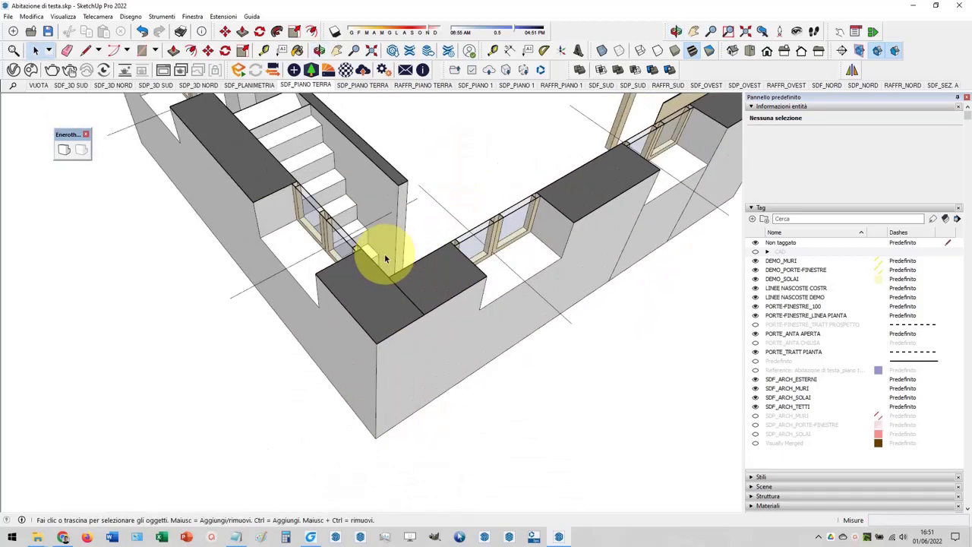
{"action": "scroll", "coordinate": [389, 263], "scroll_direction": "down", "scroll_amount": 1}
{"action": "scroll", "coordinate": [389, 263], "scroll_direction": "down", "scroll_amount": 1}
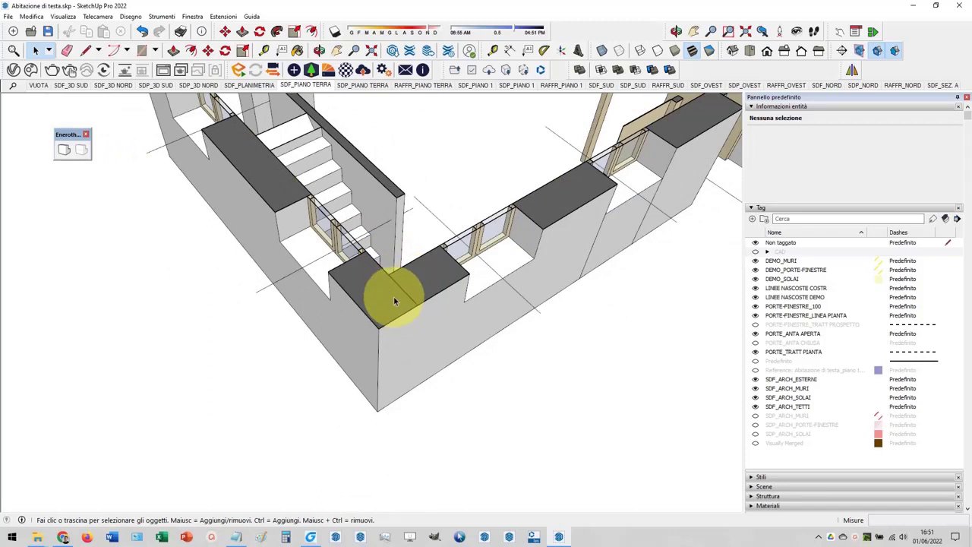
{"action": "scroll", "coordinate": [394, 300], "scroll_direction": "up", "scroll_amount": 2}
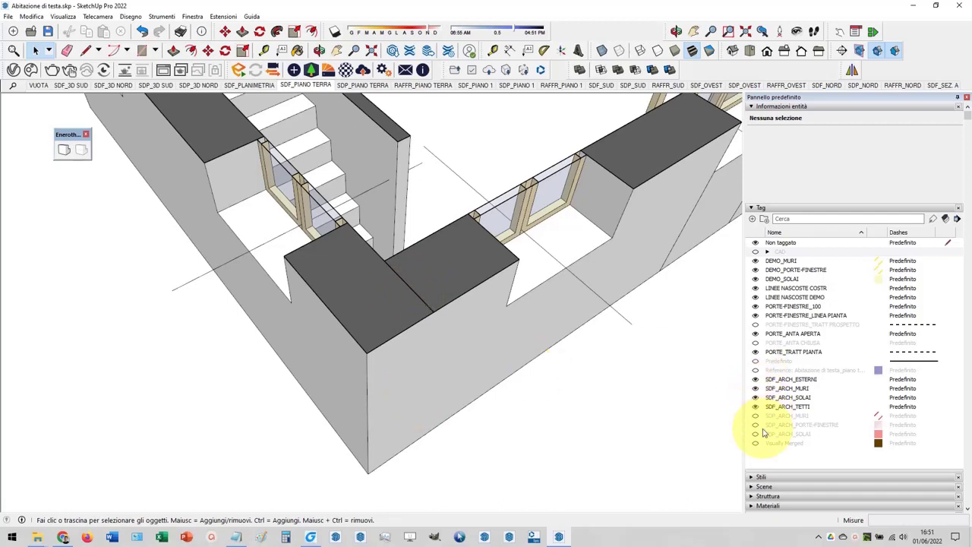
{"action": "mouse_move", "coordinate": [449, 391]}
{"action": "middle_mouse_down"}
{"action": "mouse_move", "coordinate": [470, 263]}
{"action": "mouse_move", "coordinate": [419, 295]}
{"action": "middle_mouse_up"}
{"action": "scroll", "coordinate": [419, 311], "scroll_direction": "down", "scroll_amount": 3}
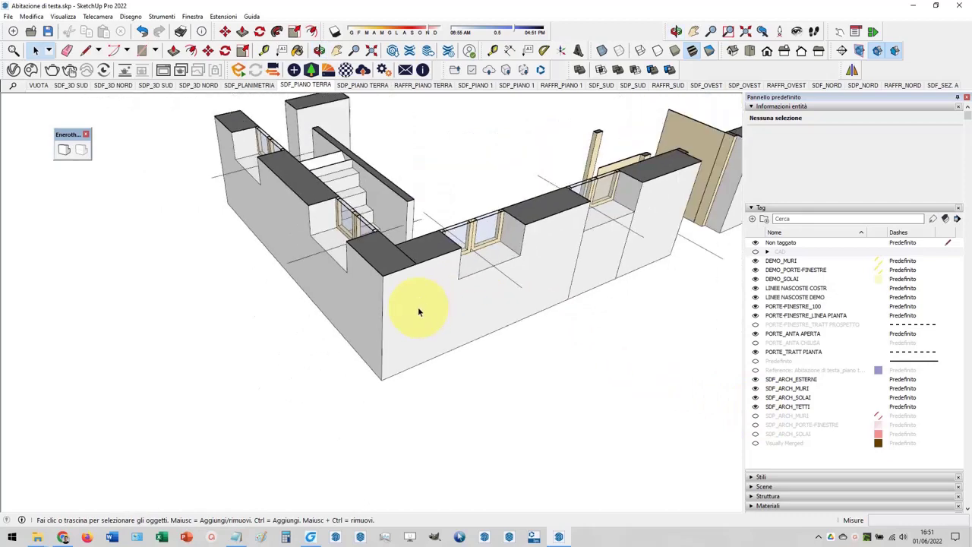
{"action": "scroll", "coordinate": [419, 312], "scroll_direction": "up", "scroll_amount": 2}
{"action": "scroll", "coordinate": [417, 312], "scroll_direction": "up", "scroll_amount": 2}
{"action": "scroll", "coordinate": [417, 312], "scroll_direction": "down", "scroll_amount": 3}
{"action": "mouse_move", "coordinate": [397, 347]}
{"action": "middle_mouse_down"}
{"action": "mouse_move", "coordinate": [413, 255]}
{"action": "mouse_move", "coordinate": [427, 327]}
{"action": "middle_mouse_up"}
{"action": "scroll", "coordinate": [427, 331], "scroll_direction": "up", "scroll_amount": 3}
{"action": "scroll", "coordinate": [426, 331], "scroll_direction": "down", "scroll_amount": 3}
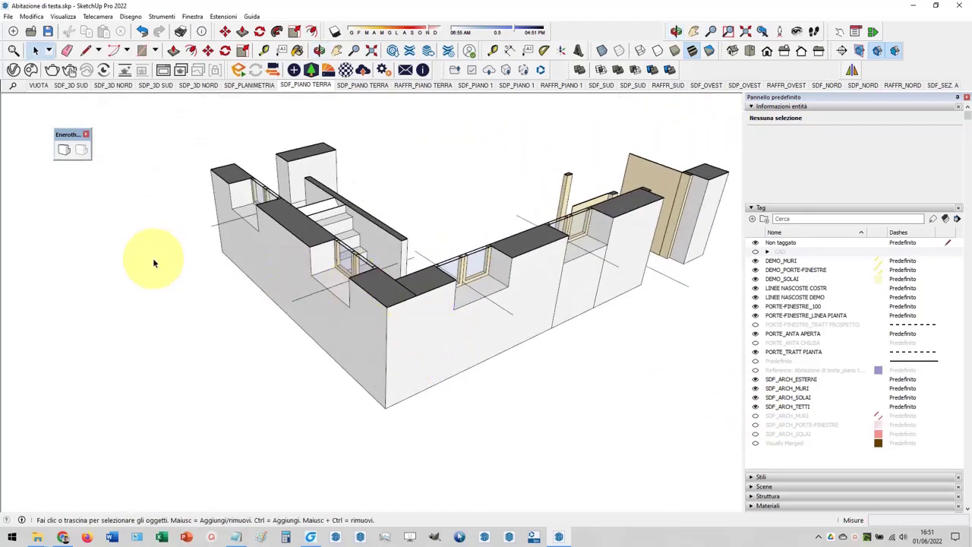
{"action": "mouse_move", "coordinate": [177, 191]}
{"action": "middle_mouse_down"}
{"action": "mouse_move", "coordinate": [448, 369]}
{"action": "mouse_move", "coordinate": [383, 362]}
{"action": "middle_mouse_up"}
{"action": "left_click", "coordinate": [858, 48]}
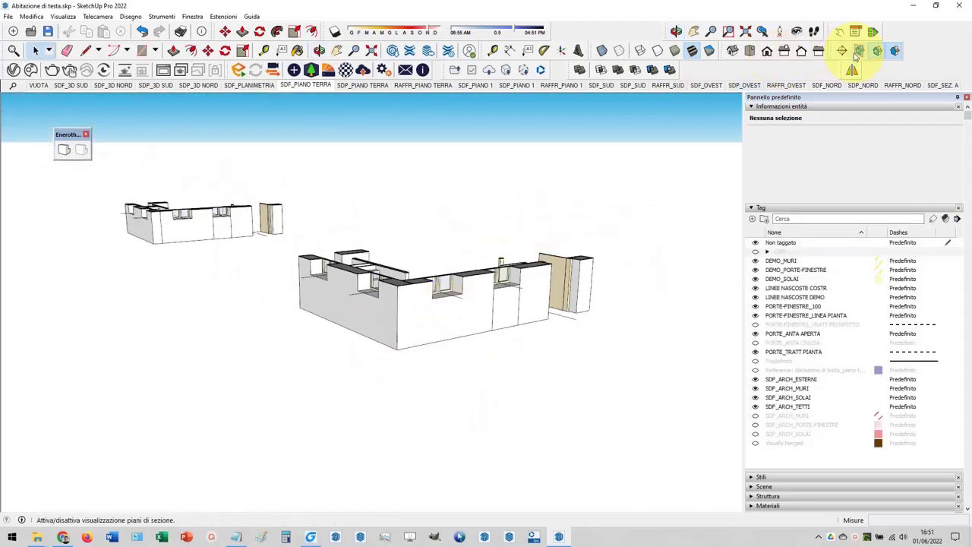
{"action": "left_click", "coordinate": [858, 48]}
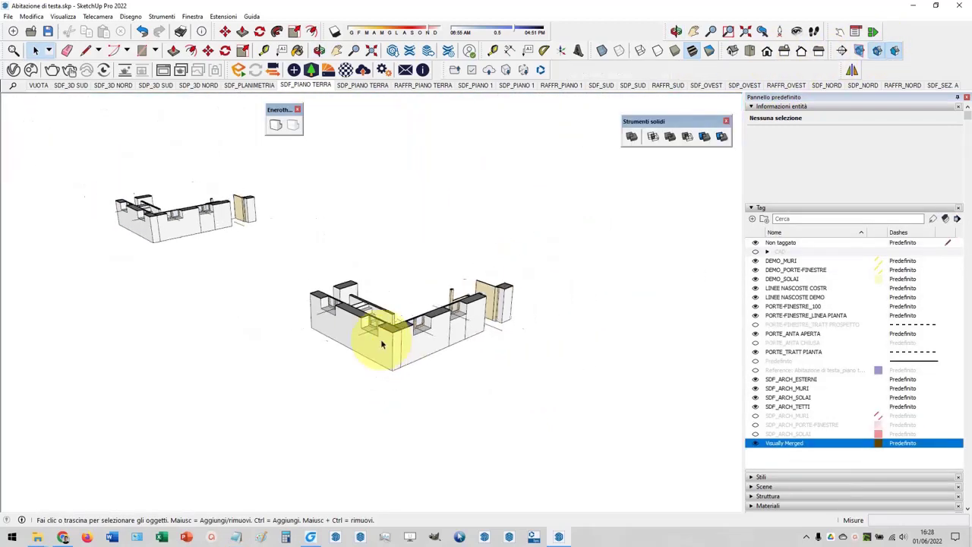
{"action": "left_click", "coordinate": [221, 16]}
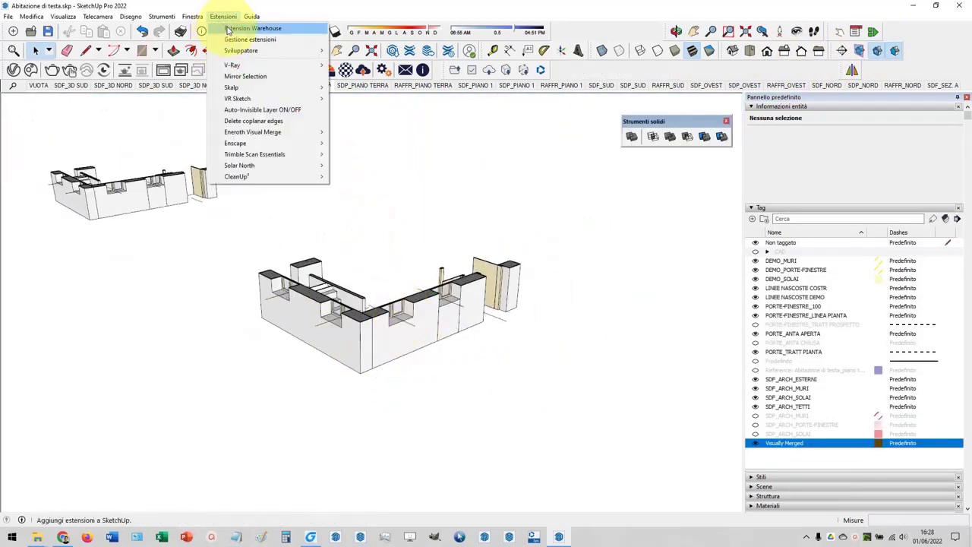
{"action": "left_click", "coordinate": [235, 31]}
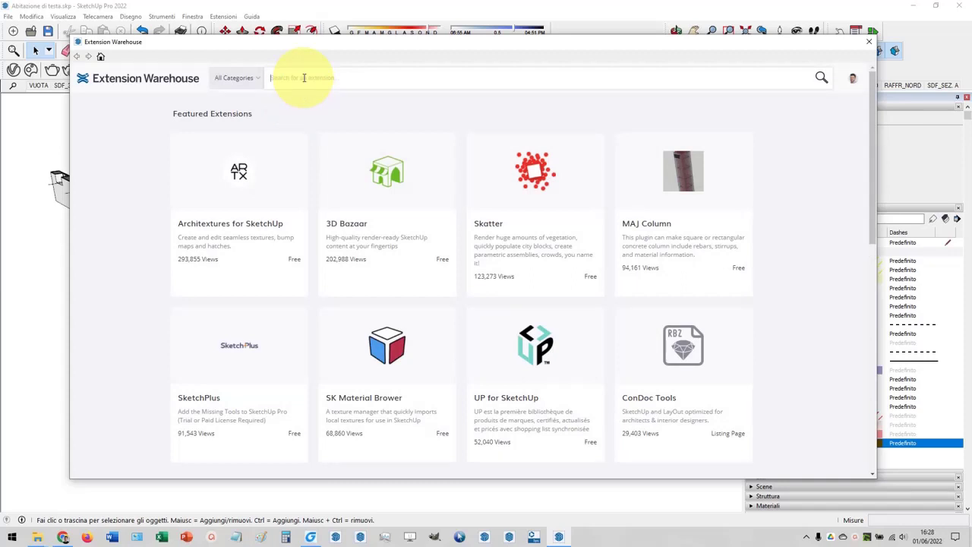
{"action": "type", "text": "visual m"}
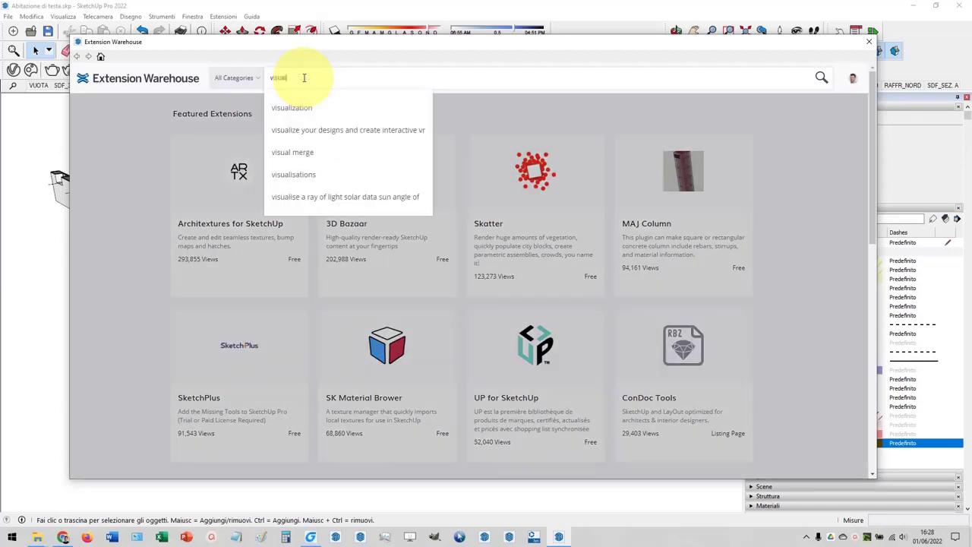
{"action": "type", "text": "erge"}
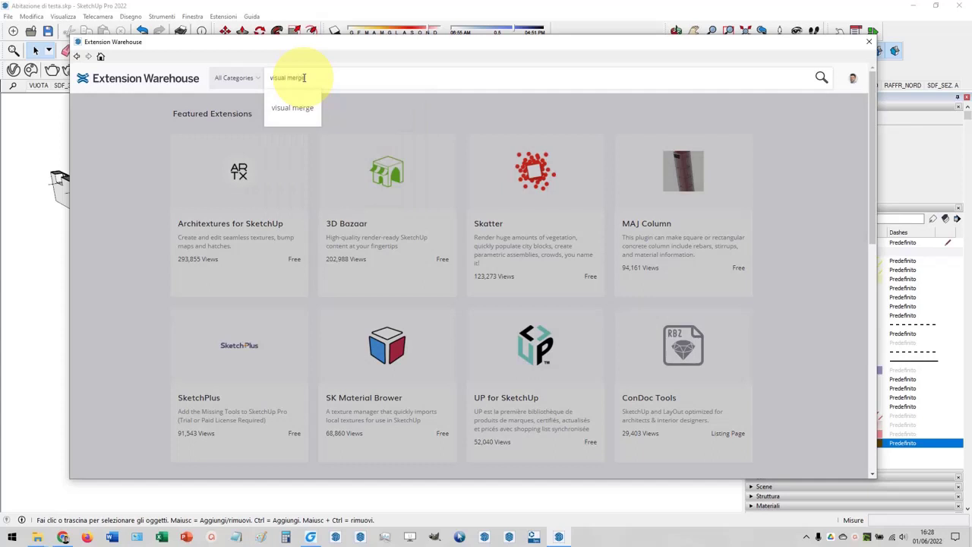
{"action": "key", "text": "Return"}
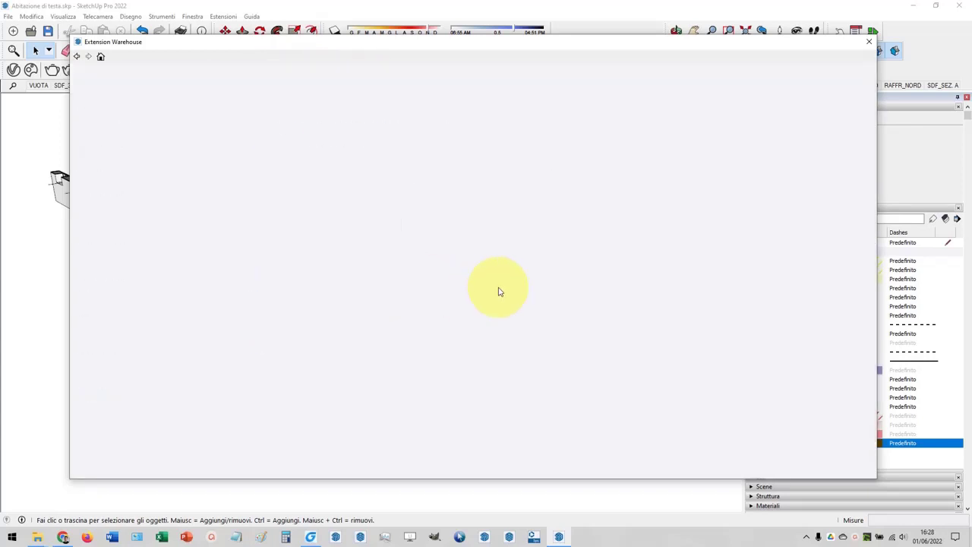
{"action": "scroll", "coordinate": [562, 342], "scroll_direction": "down", "scroll_amount": 2}
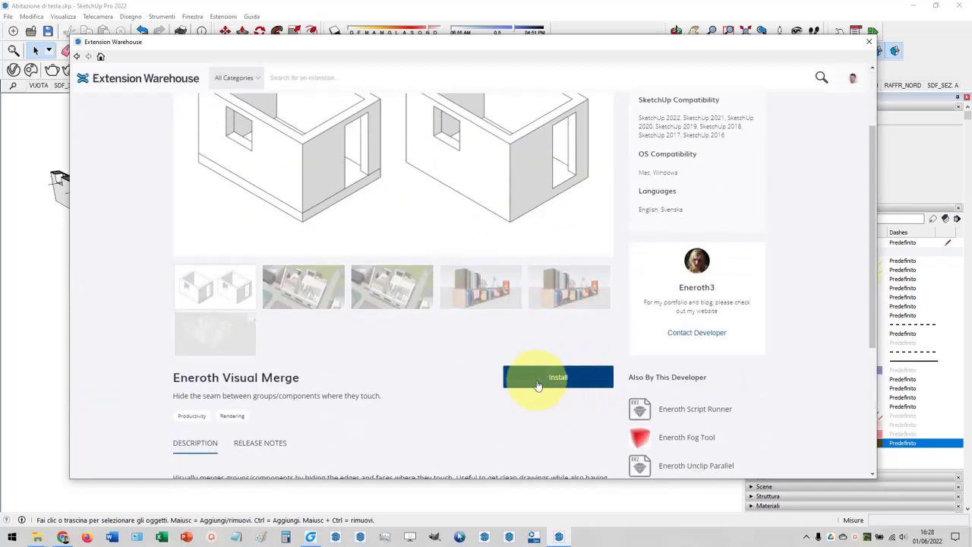
{"action": "left_click", "coordinate": [589, 384]}
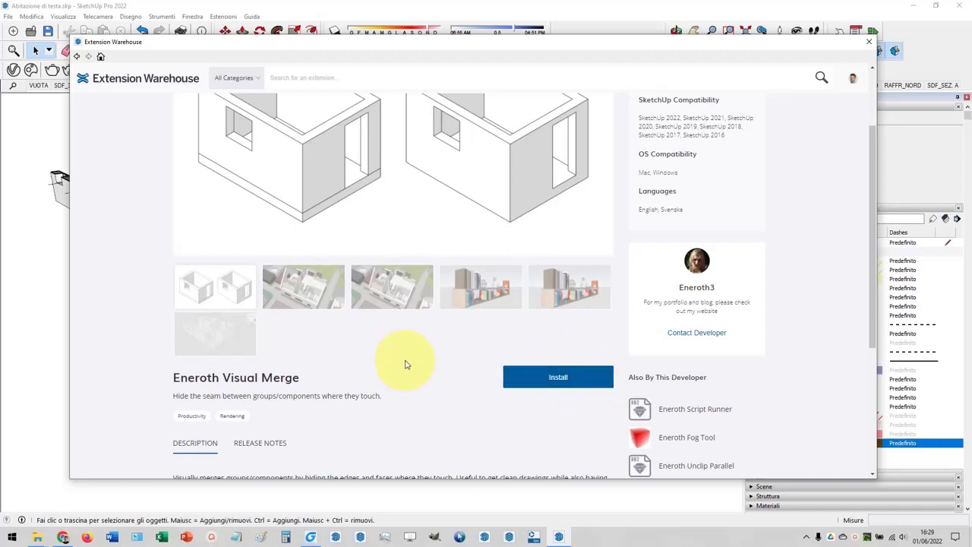
{"action": "scroll", "coordinate": [410, 376], "scroll_direction": "up", "scroll_amount": 2}
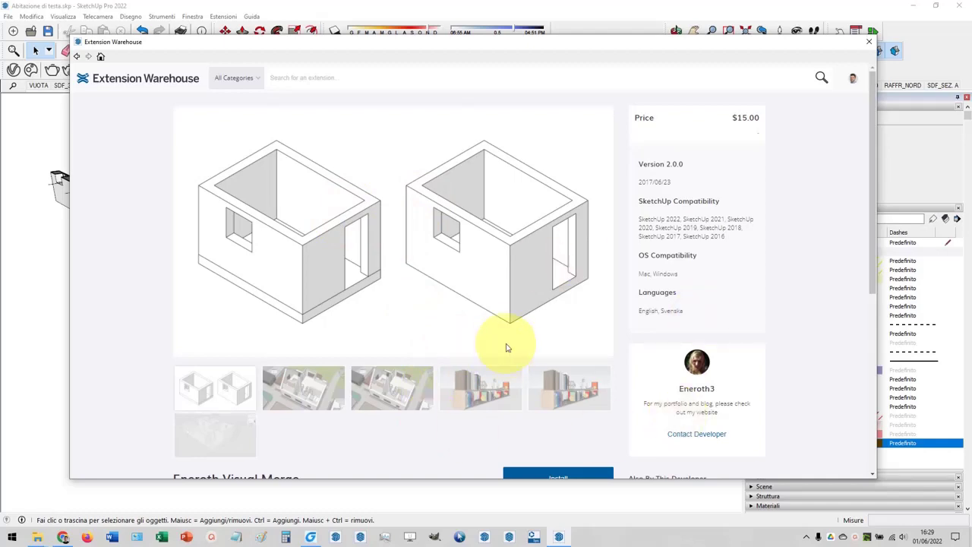
{"action": "scroll", "coordinate": [505, 347], "scroll_direction": "down", "scroll_amount": 3}
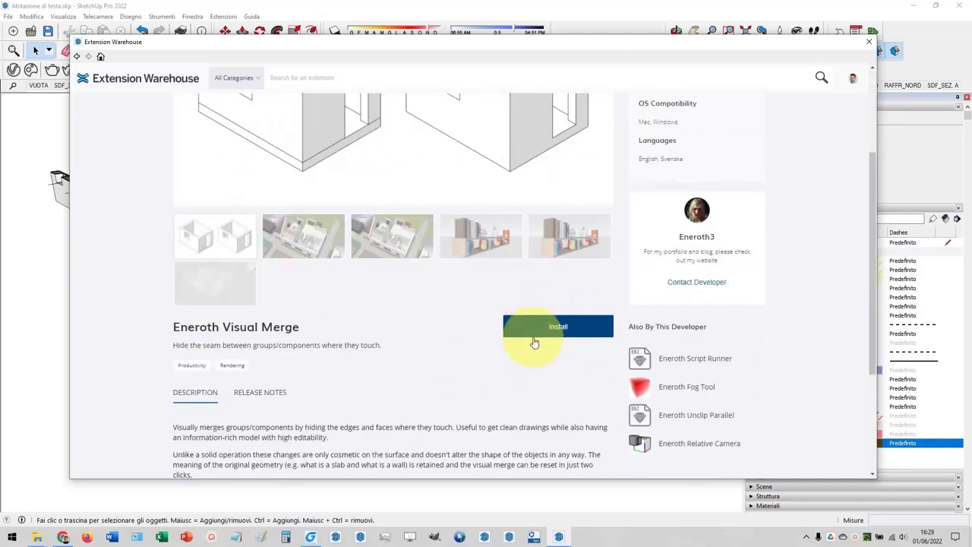
{"action": "scroll", "coordinate": [501, 338], "scroll_direction": "up", "scroll_amount": 2}
{"action": "scroll", "coordinate": [524, 323], "scroll_direction": "down", "scroll_amount": 3}
{"action": "scroll", "coordinate": [364, 331], "scroll_direction": "up", "scroll_amount": 3}
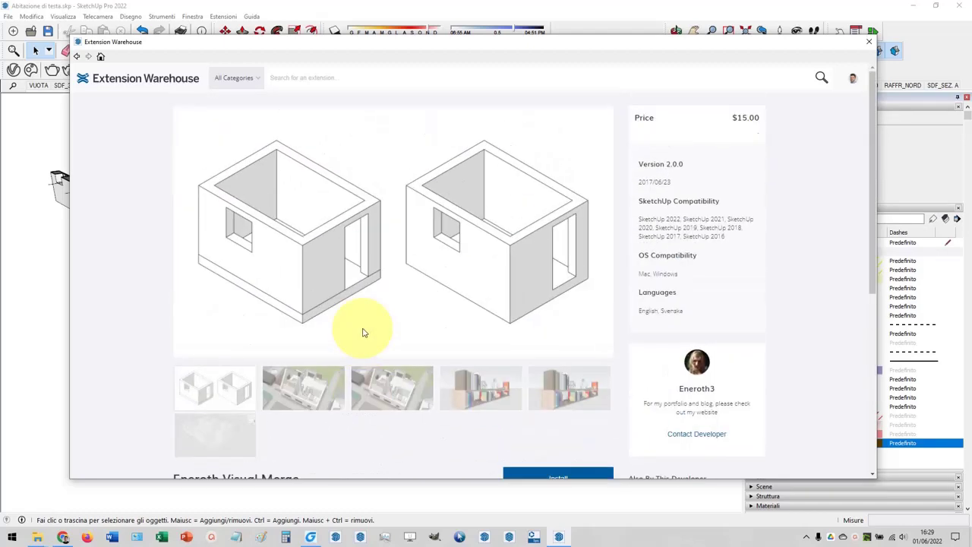
{"action": "left_click", "coordinate": [871, 42]}
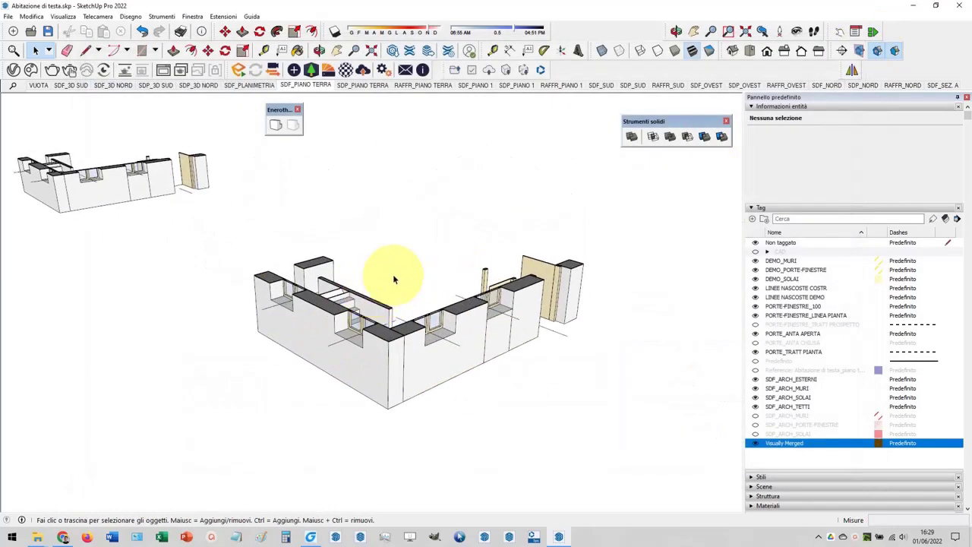
{"action": "left_click", "coordinate": [853, 537]}
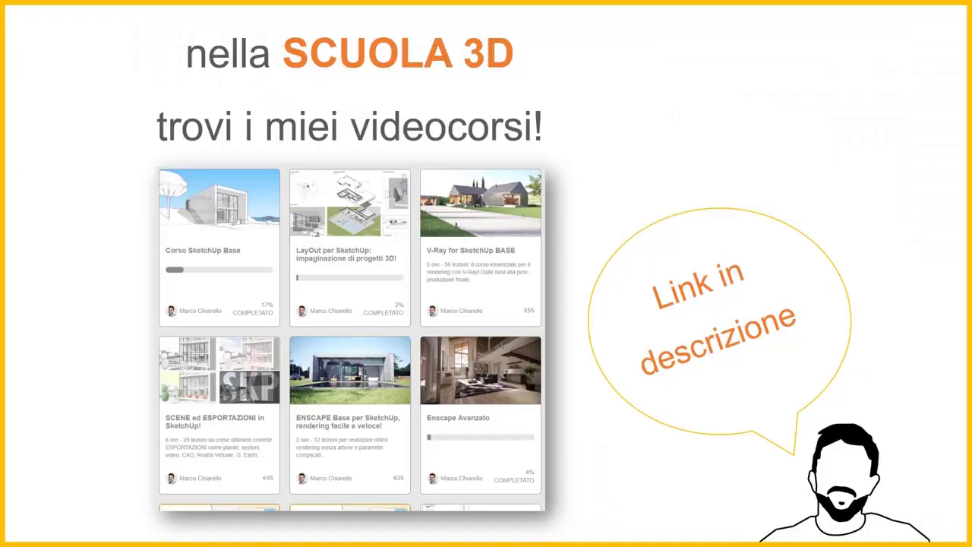